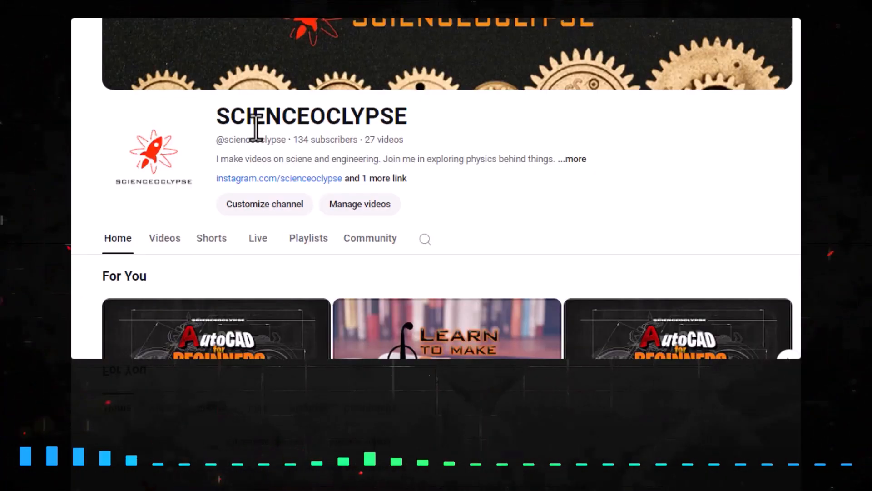
Browse the uploaded videos of the SCIENCEOCLYPSE channel on YouTube
scroll(255, 130, down, 2)
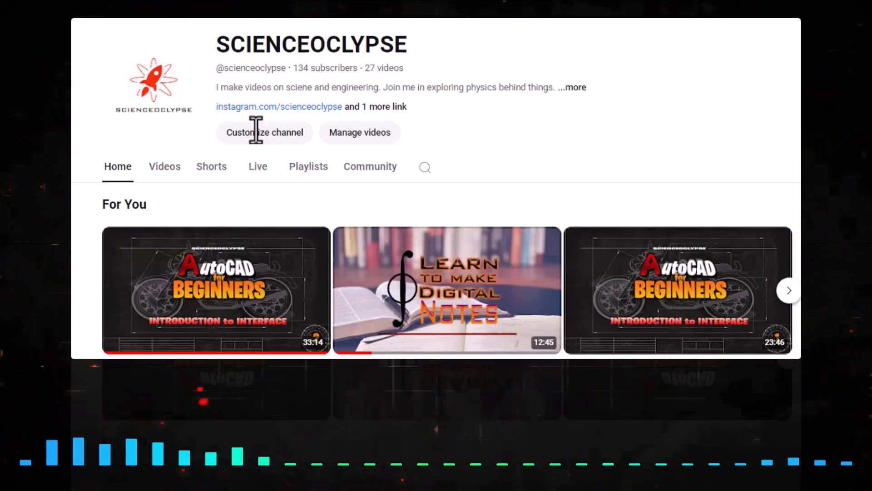
click(169, 173)
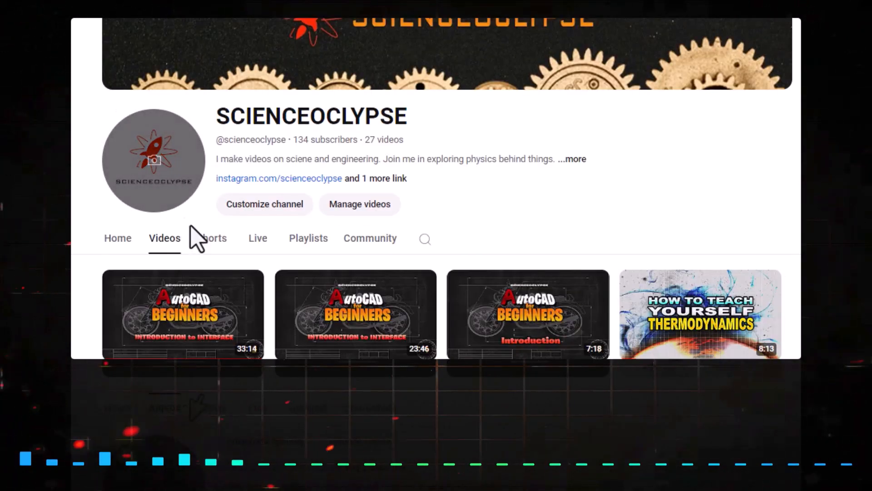
scroll(318, 254, down, 2)
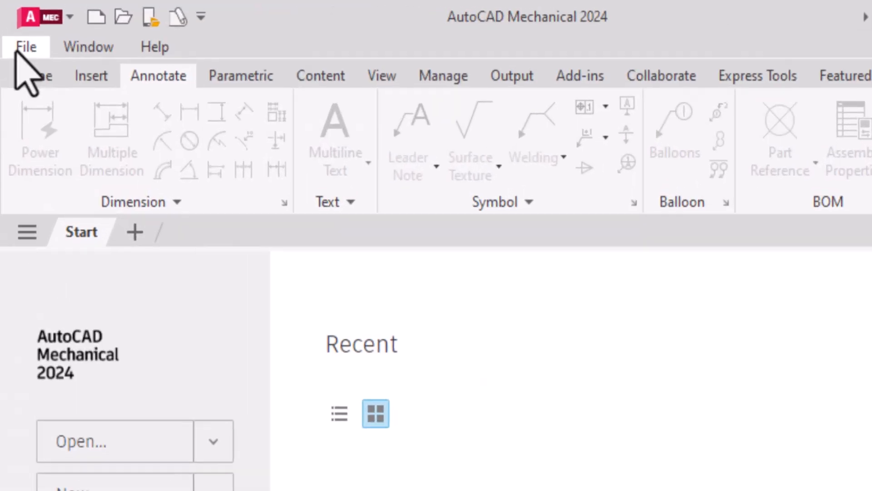
Switch to AutoCAD Mechanical 2024 and create a new drawing from the acadiso template
click(18, 48)
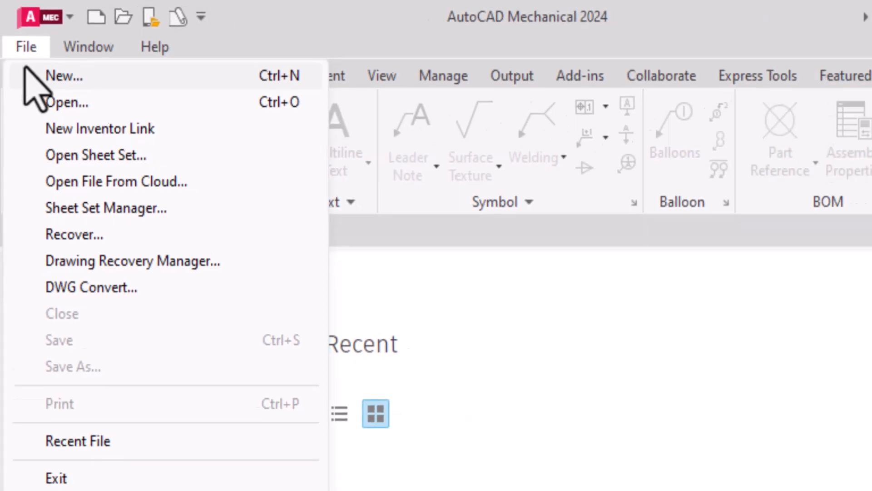
click(690, 271)
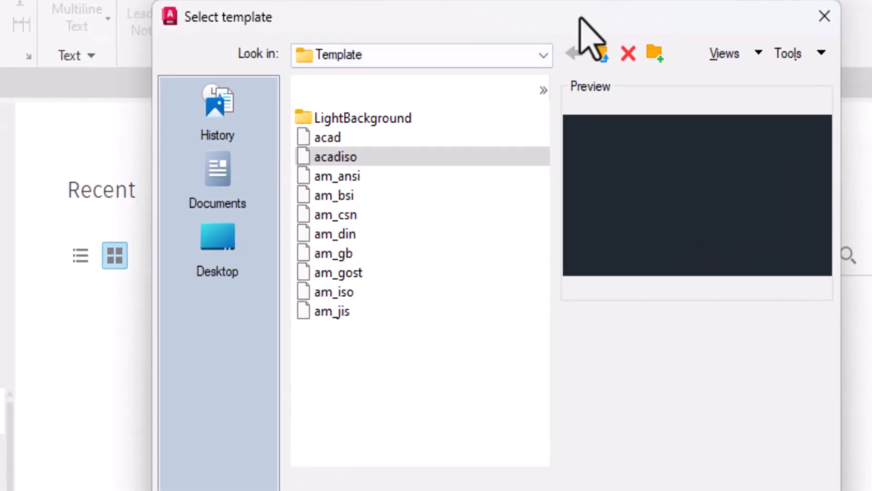
click(419, 360)
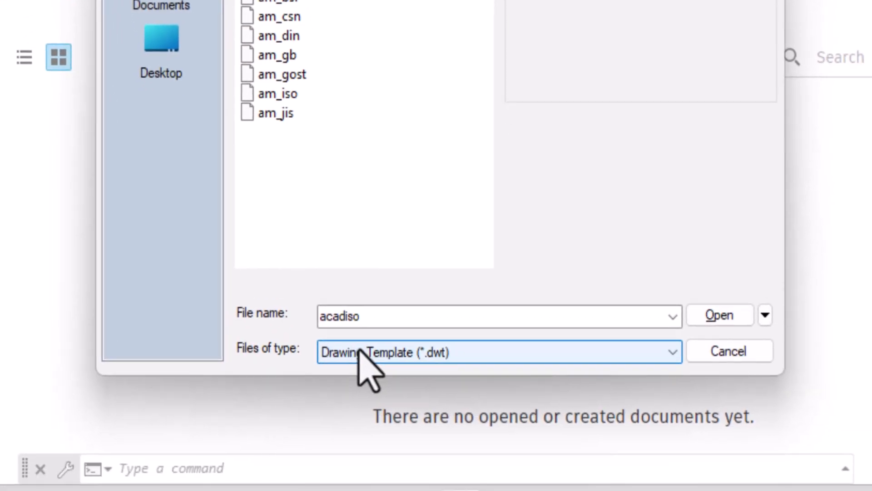
click(382, 425)
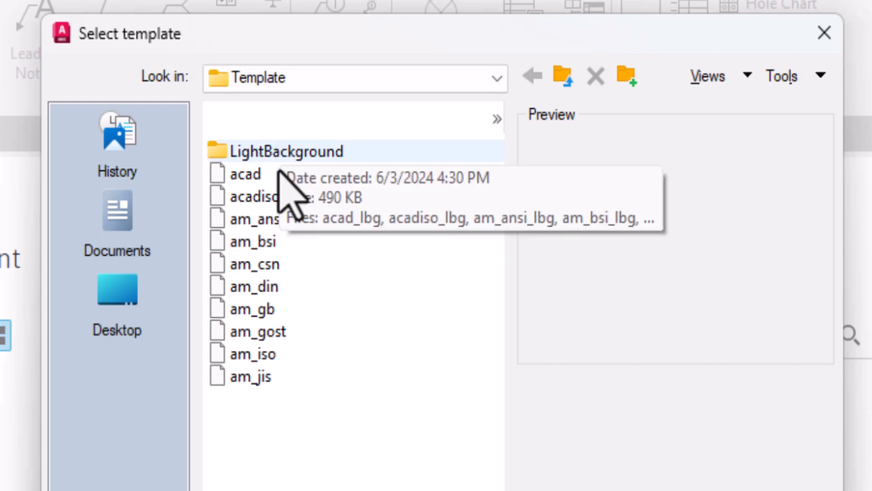
click(261, 176)
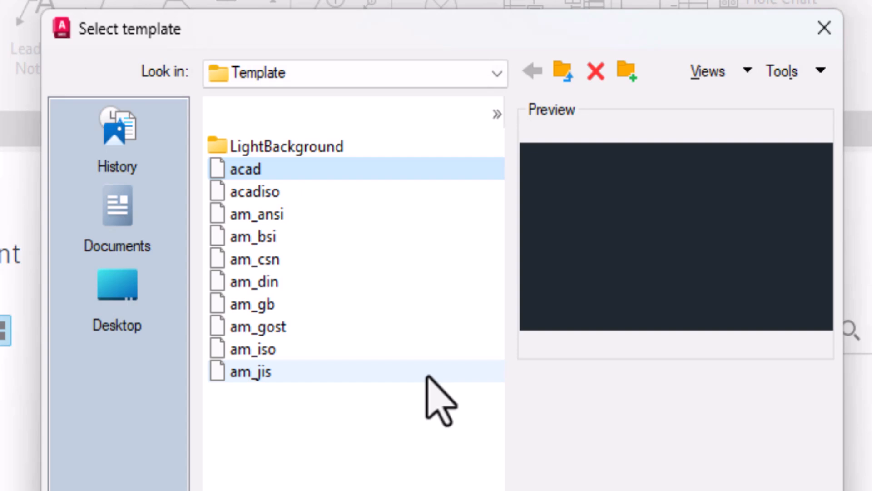
click(292, 192)
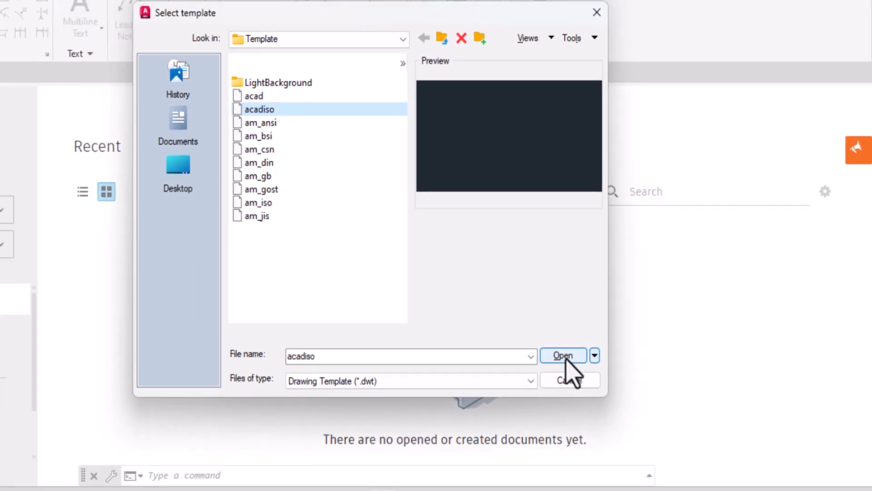
click(508, 331)
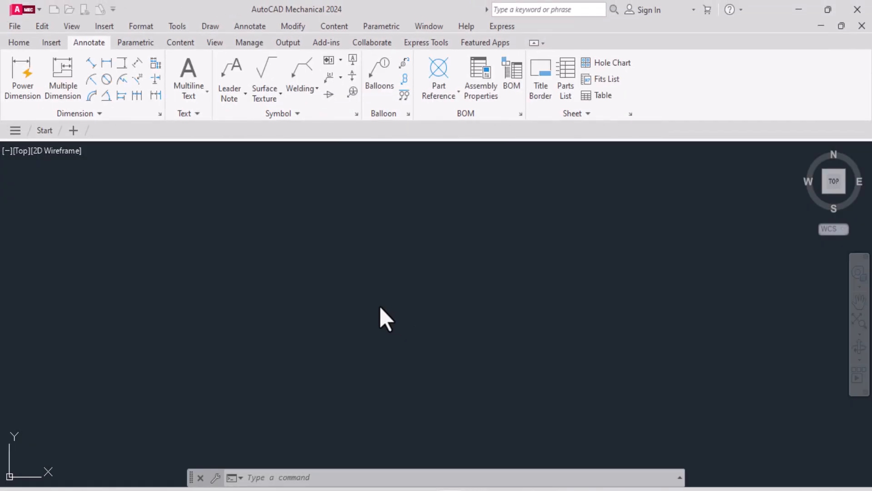
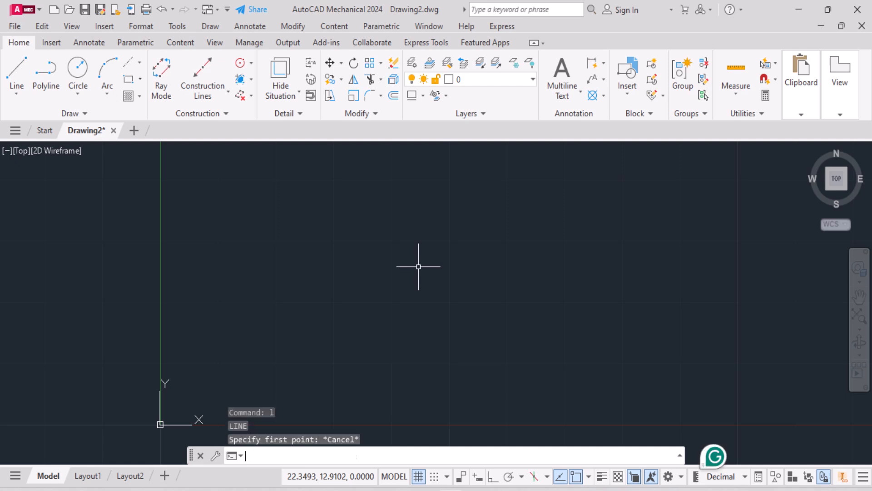
Start a line at absolute coordinates 10,0 and draw its first segment to 20,0
text(line)
key(Return)
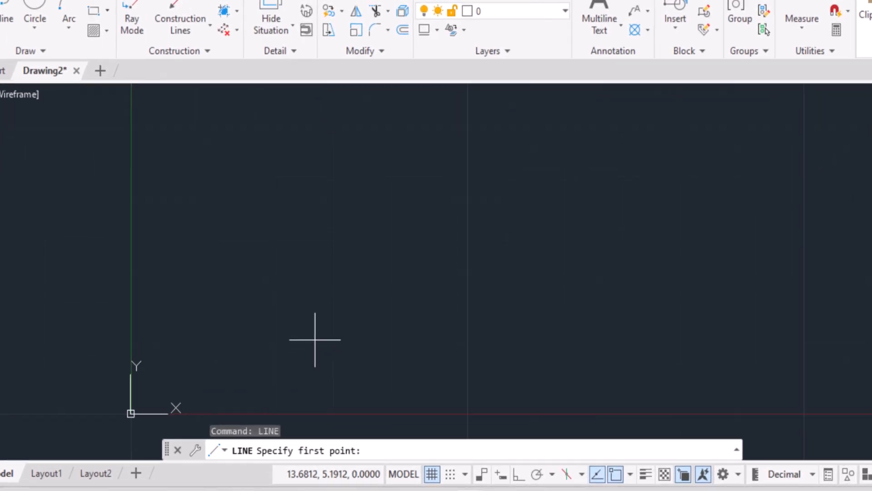
text(10,0)
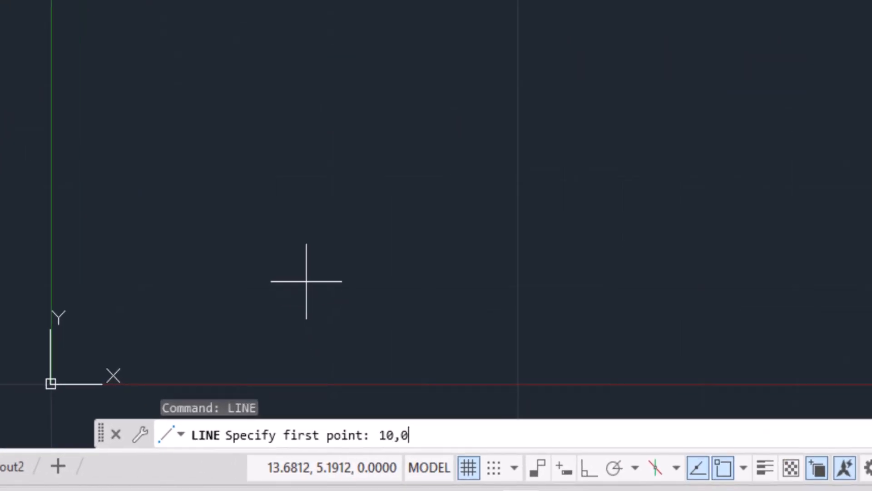
key(Return)
scroll(327, 314, down, 2)
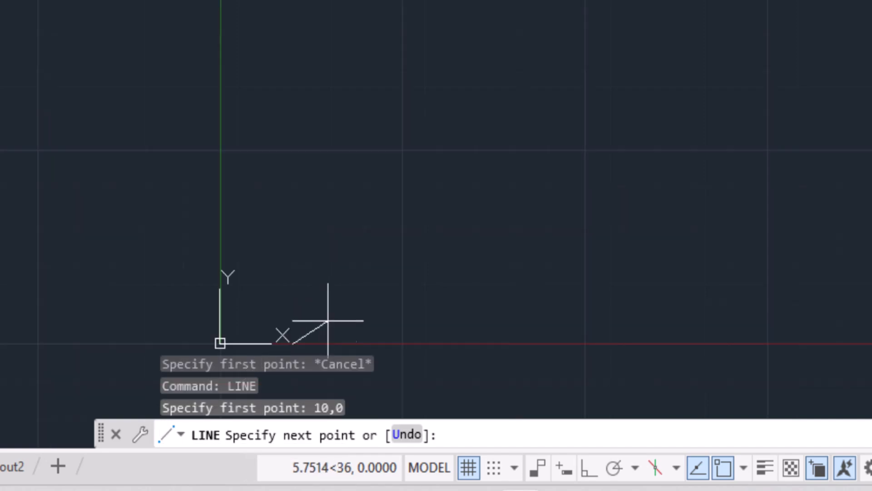
scroll(282, 375, up, 4)
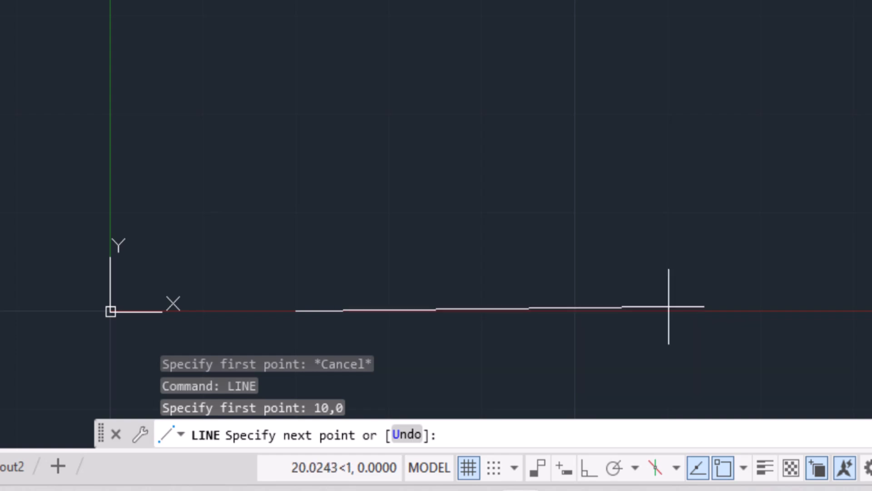
text(20,0)
key(Return)
Add a vertical segment from the line's endpoint using the relative coordinates @0,10
scroll(416, 316, up, 4)
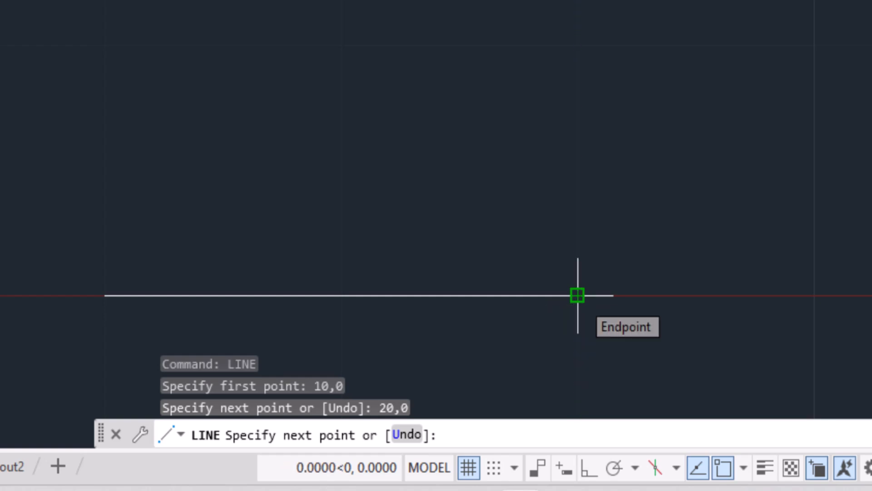
text(0)
key(BackSpace)
text(@)
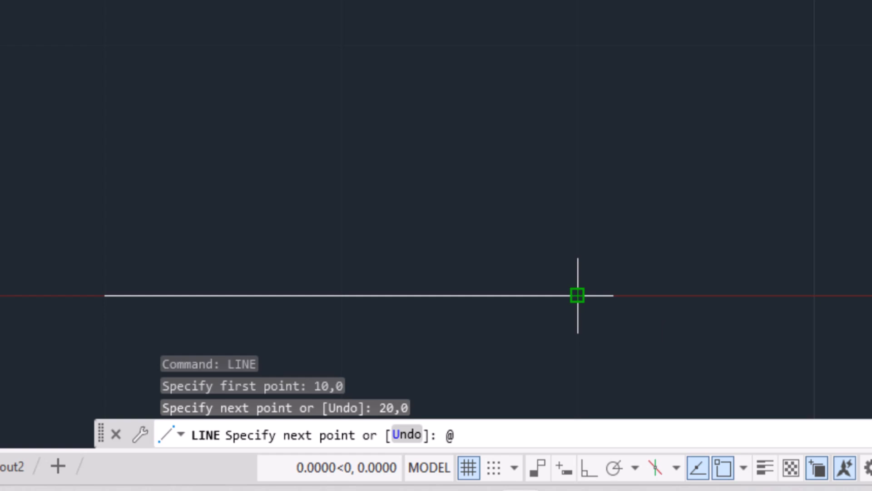
text(0,)
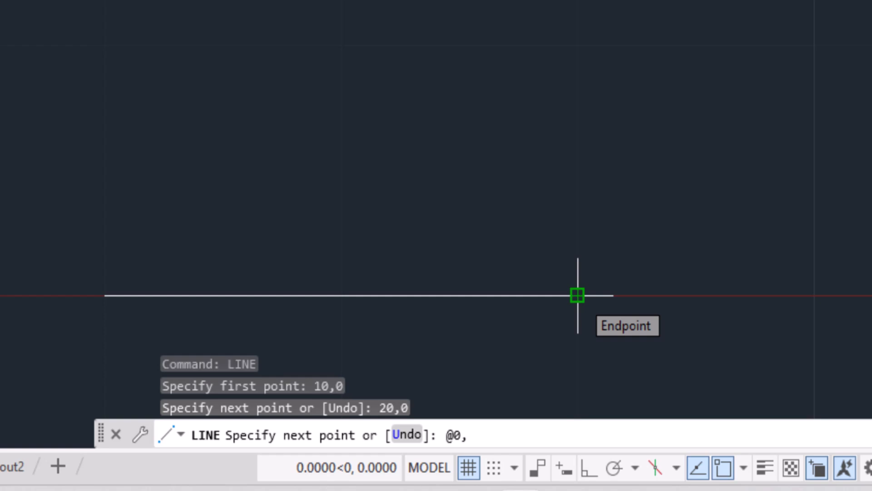
text(10)
key(Return)
Add the square's upper edge with relative coordinates @-10,0 and close the outline back to its start point
scroll(577, 295, down, 5)
scroll(646, 2, down, 4)
scroll(624, 72, up, 6)
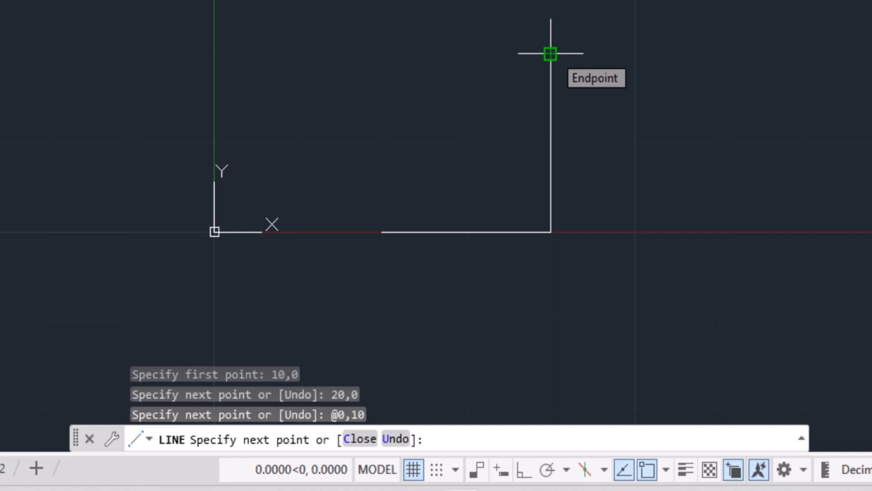
key(F8)
text(@-10)
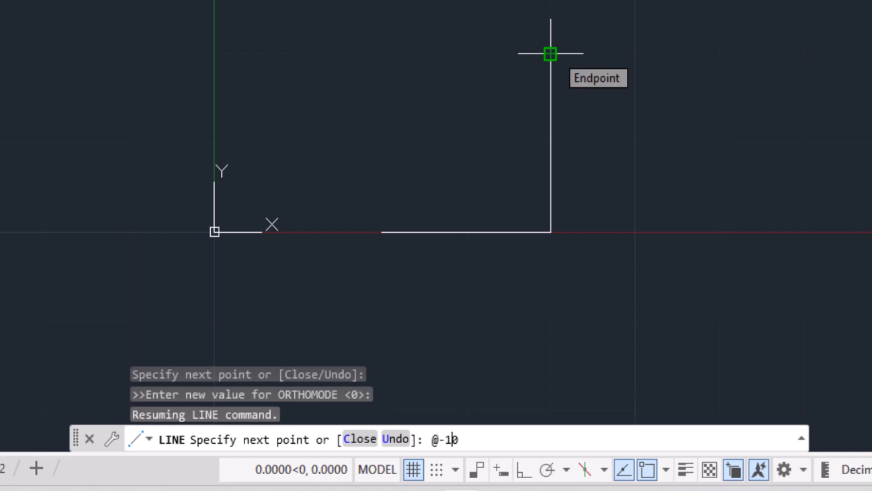
text(,0)
key(Return)
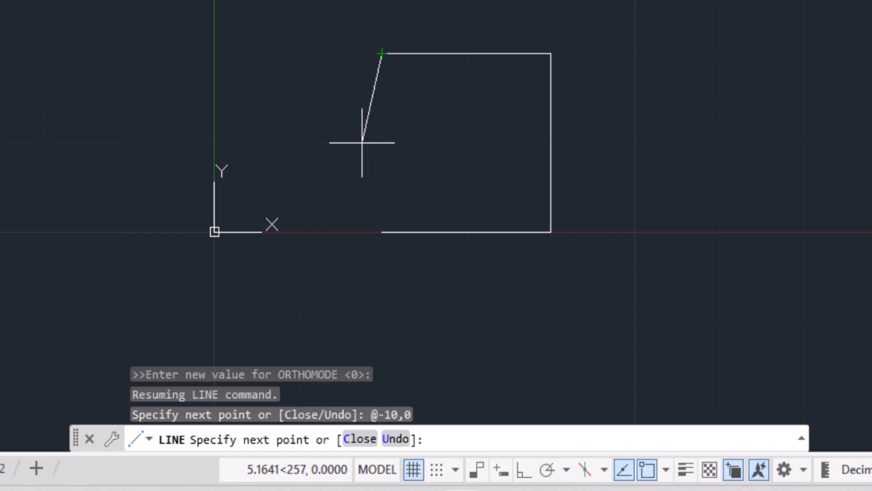
text(c)
key(Return)
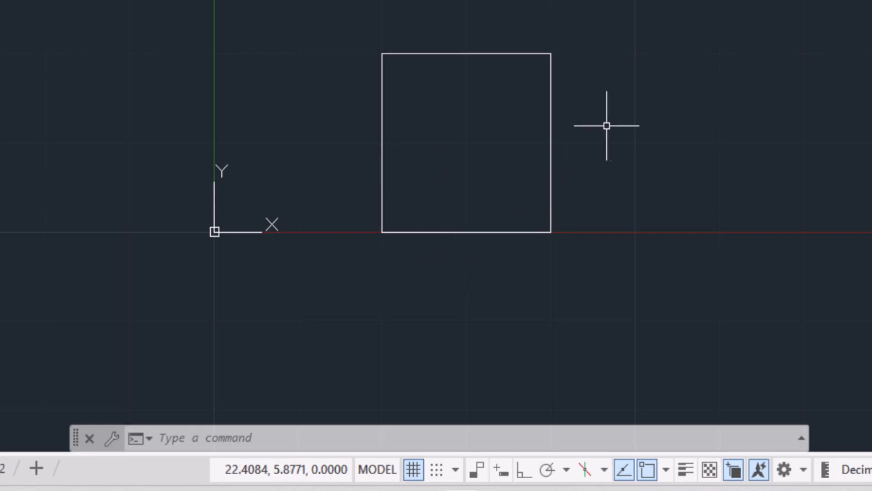
Turn on dynamic input and draw a freehand closed triangle of lines to the right of the square
key(F12)
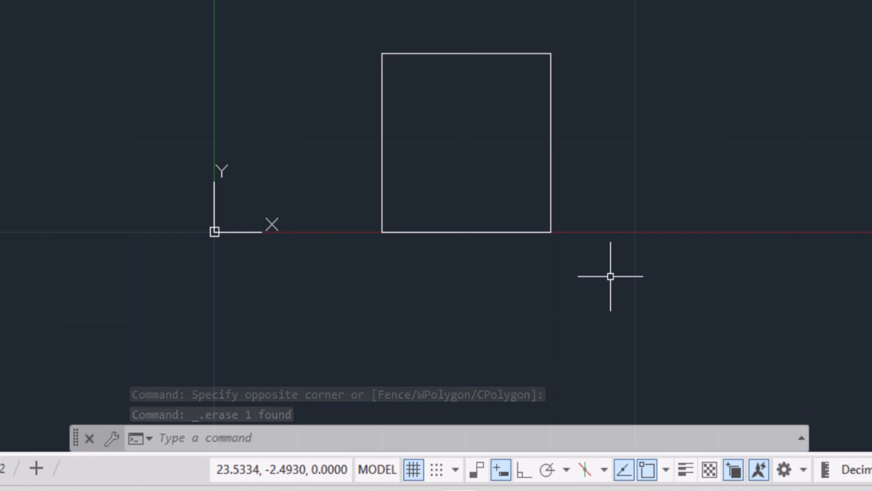
text(l)
key(Return)
click(615, 197)
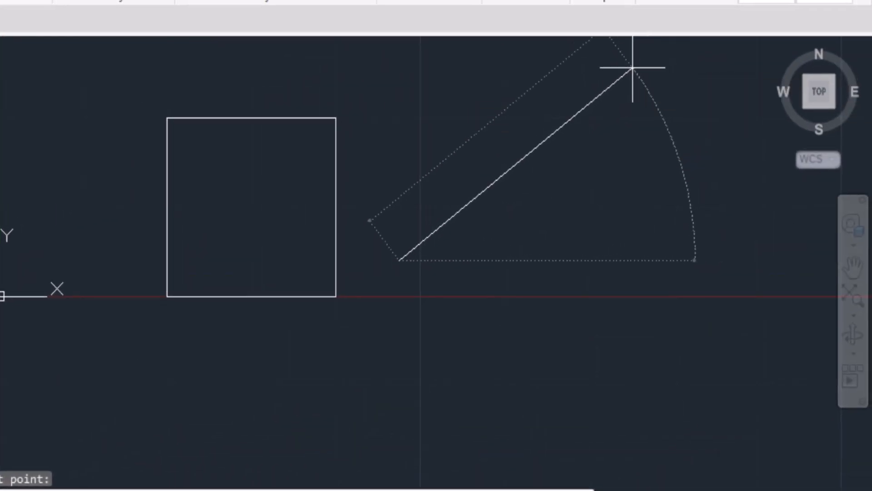
click(633, 68)
click(766, 424)
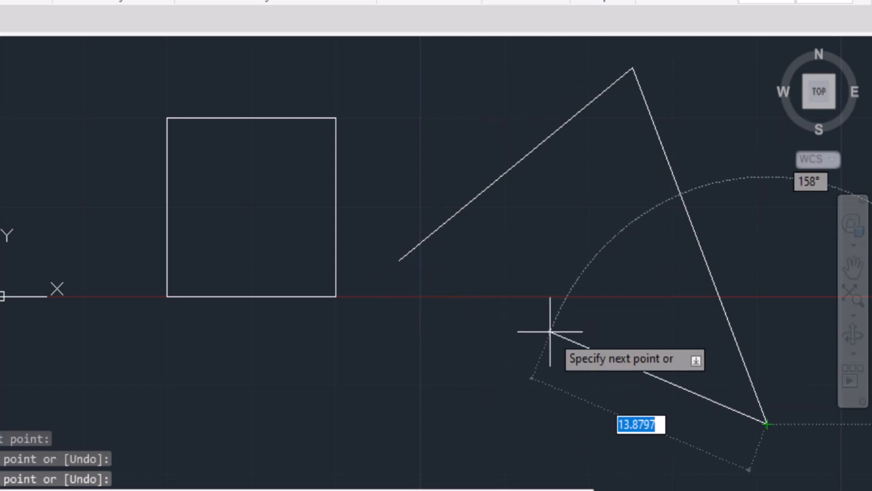
right_click(591, 386)
mouse_move(629, 259)
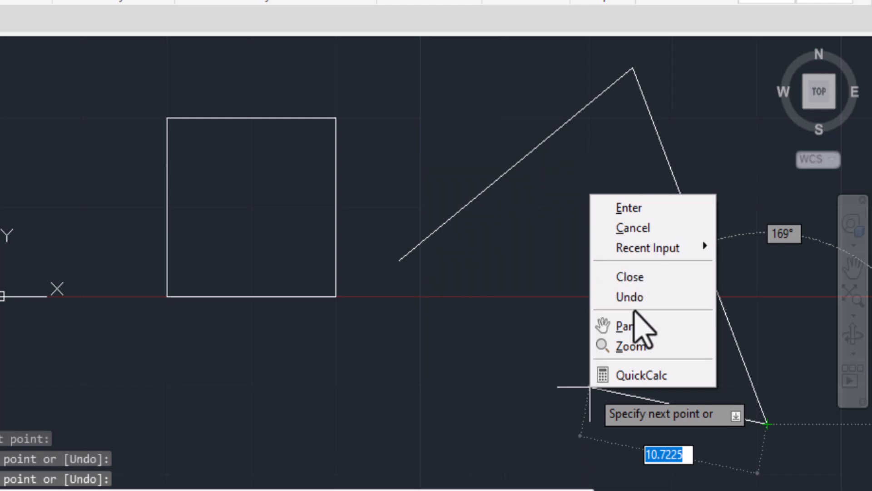
click(640, 284)
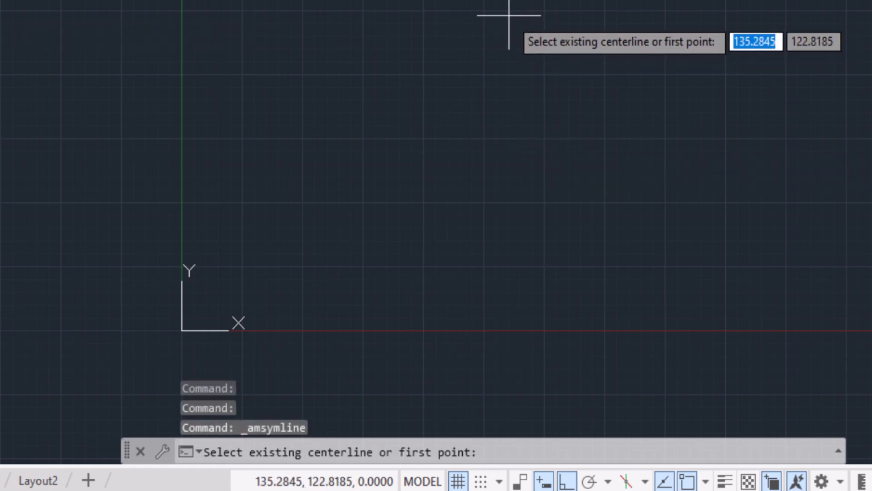
Draw a vertical symmetrical-line centerline near X 152 and sketch a closed triangle on its left side from about 93.8,124.7
click(550, 18)
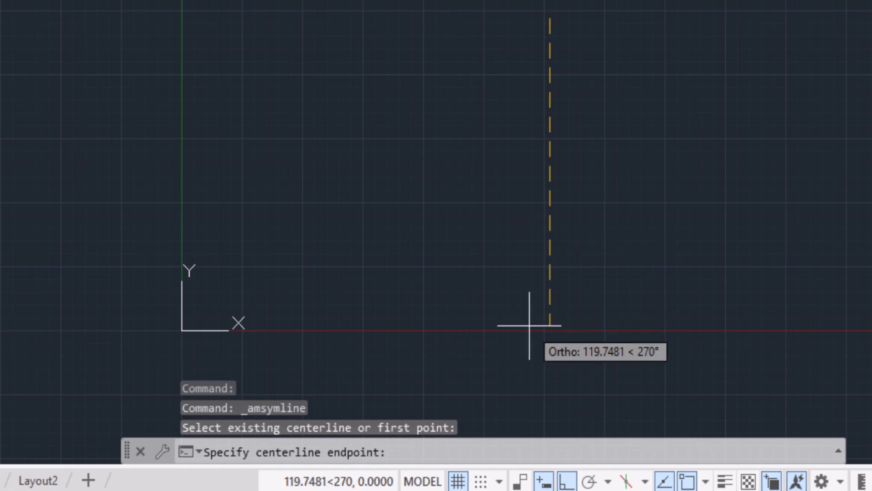
click(541, 334)
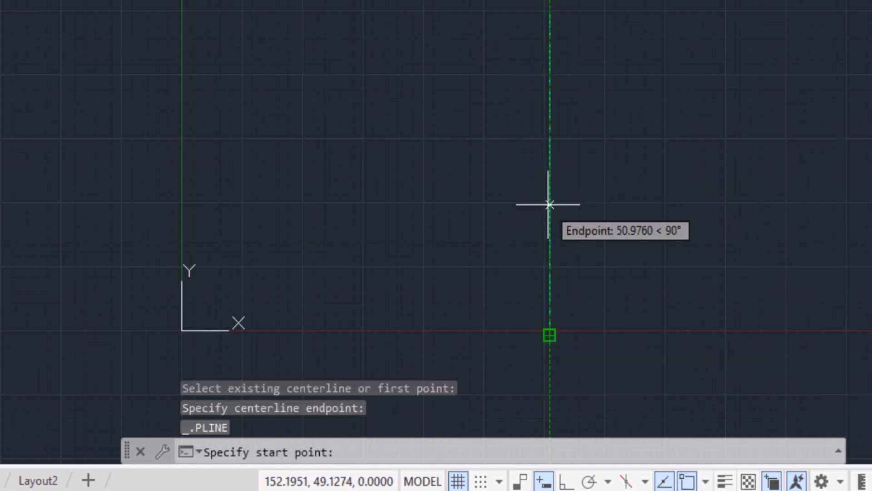
scroll(531, 73, down, 3)
scroll(532, 46, up, 3)
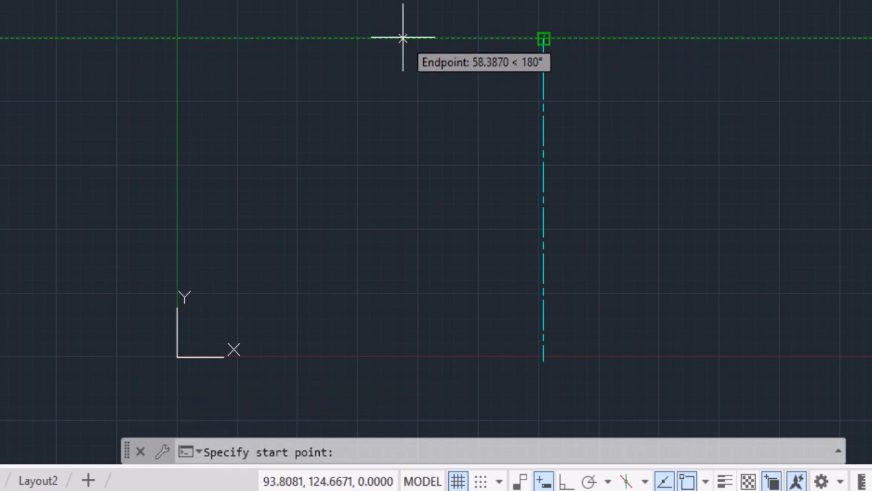
click(403, 38)
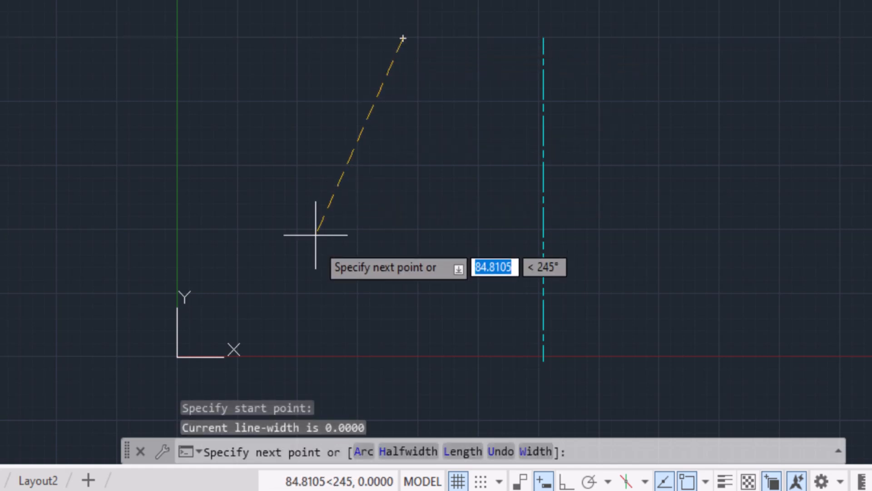
click(286, 299)
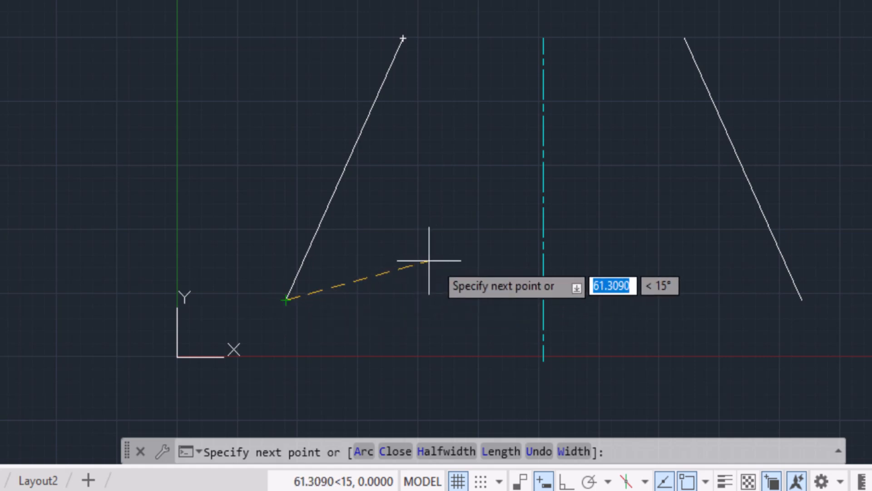
click(481, 201)
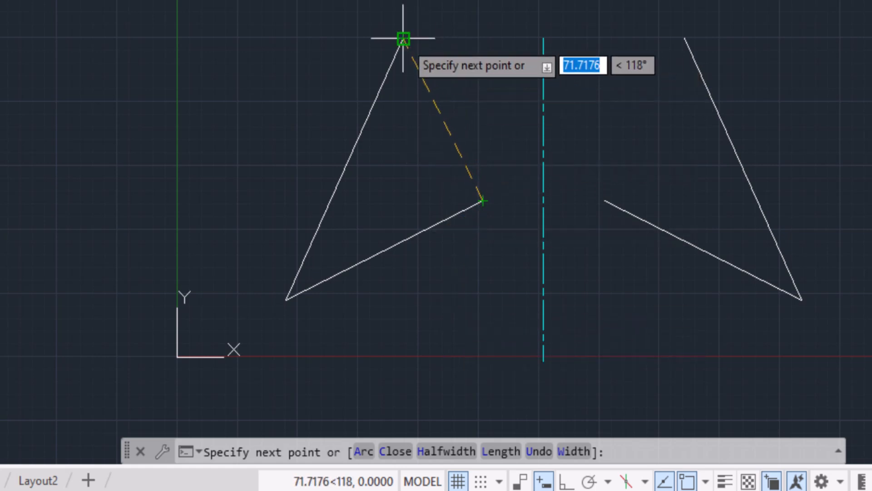
click(403, 38)
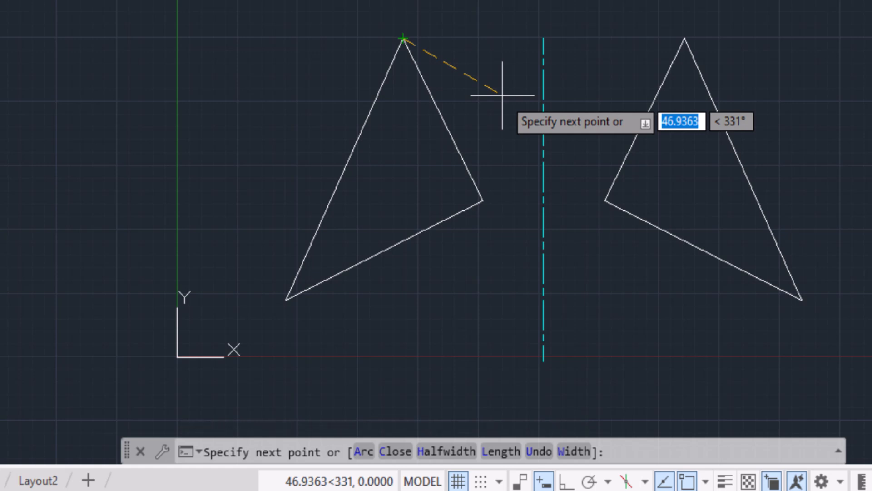
key(Return)
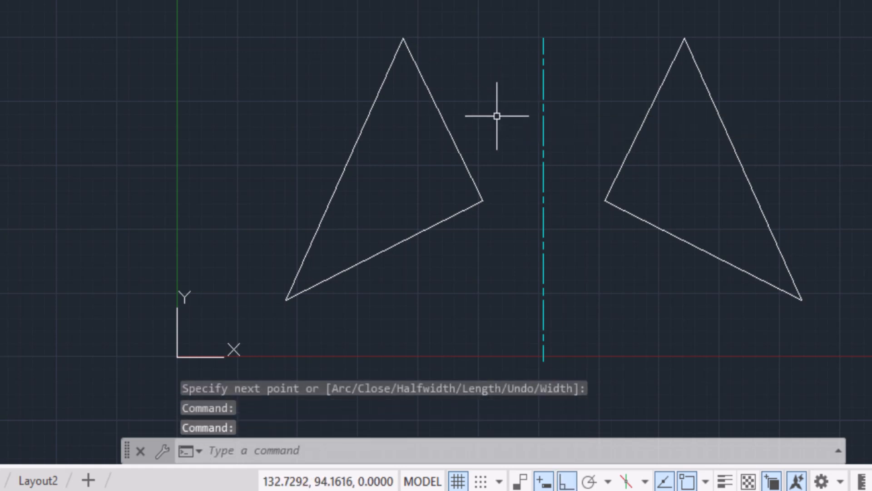
click(462, 161)
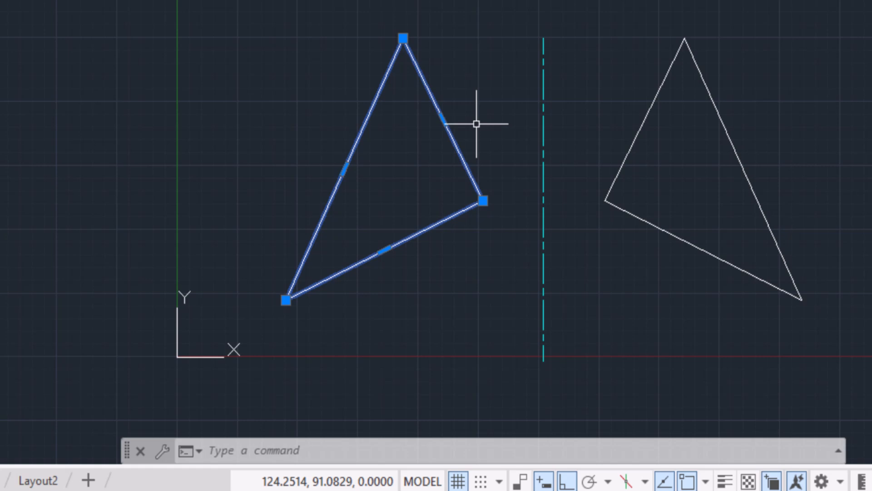
click(483, 104)
key(Escape)
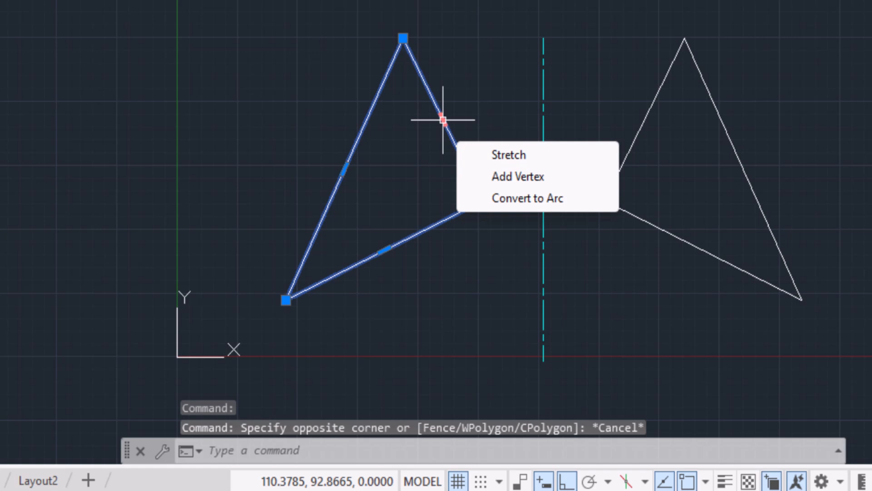
click(444, 121)
key(Escape)
key(Escape)
click(435, 94)
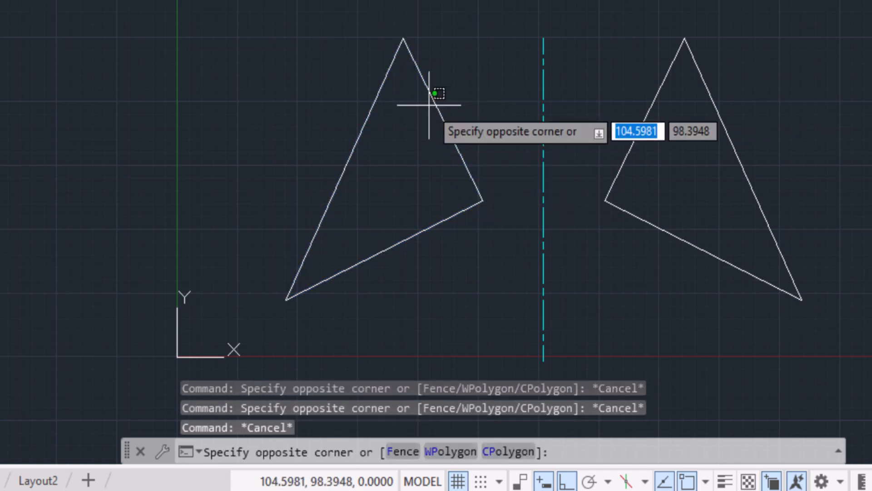
key(Escape)
key(Escape)
Erase the left triangle, the centerline and the mirrored right triangle
click(439, 103)
key(Delete)
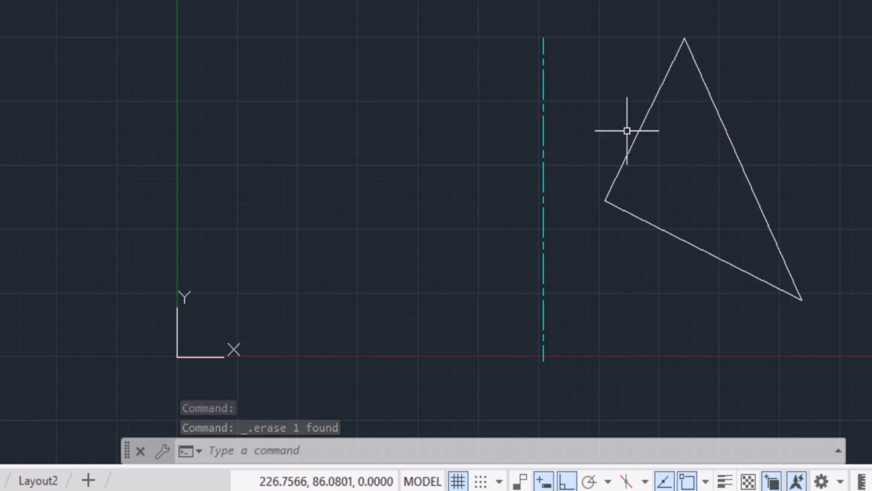
click(544, 108)
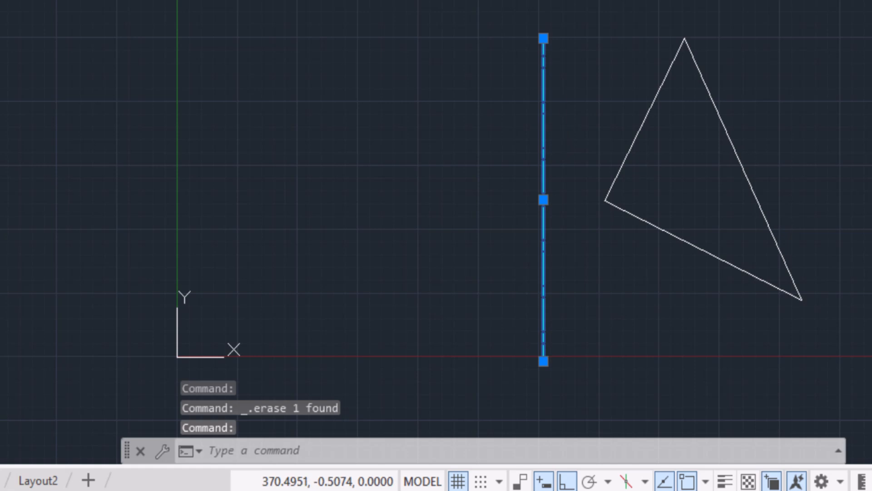
key(Delete)
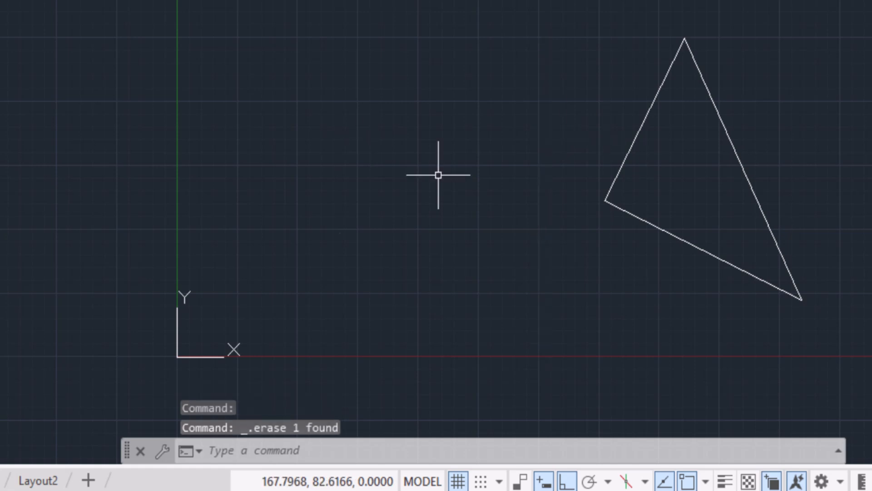
click(592, 25)
click(871, 430)
key(Delete)
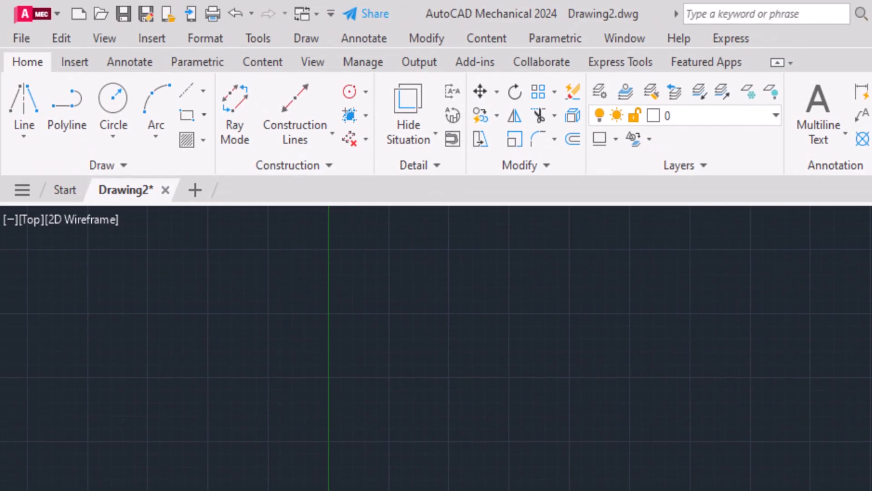
Draw a horizontal zigzag line to the right from about 89.6,58.8
click(25, 139)
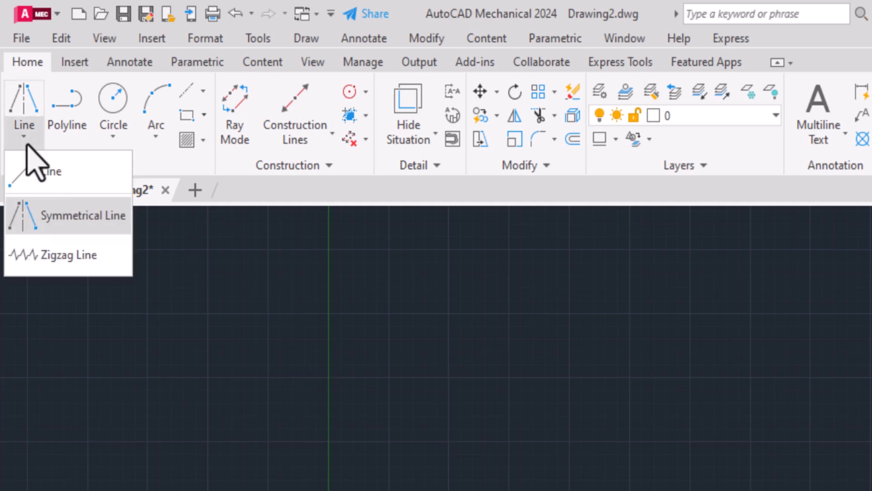
click(57, 257)
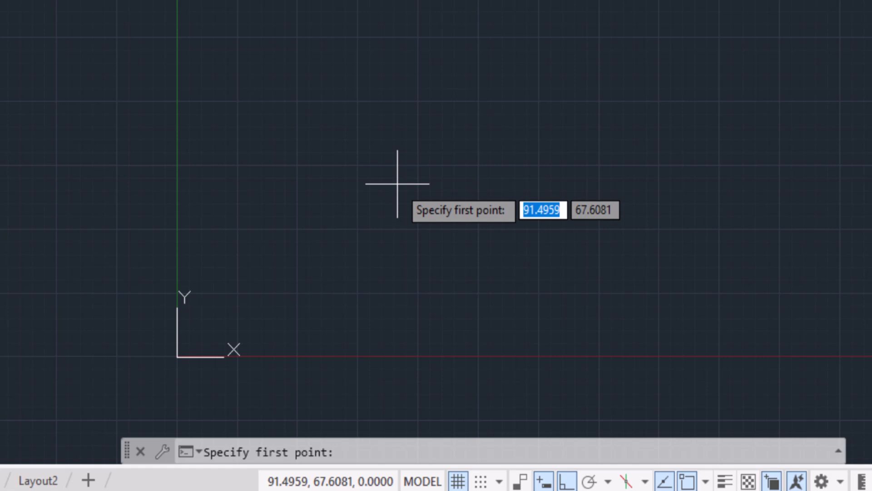
click(392, 206)
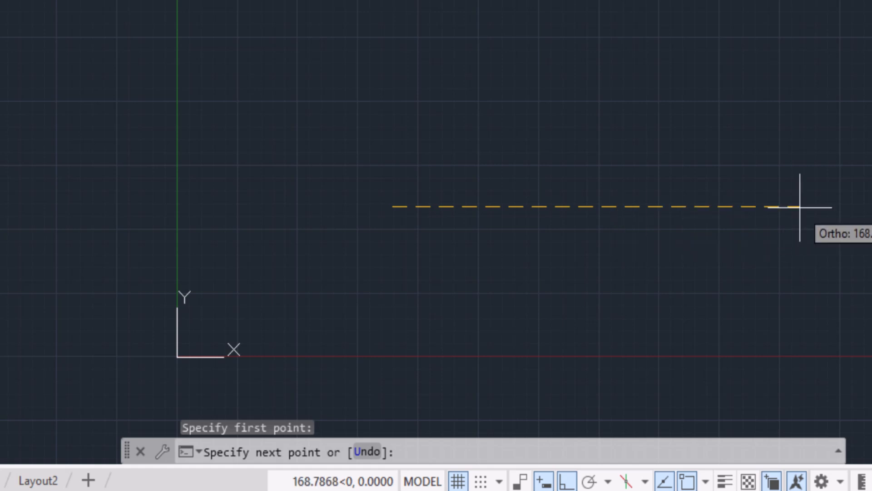
click(814, 206)
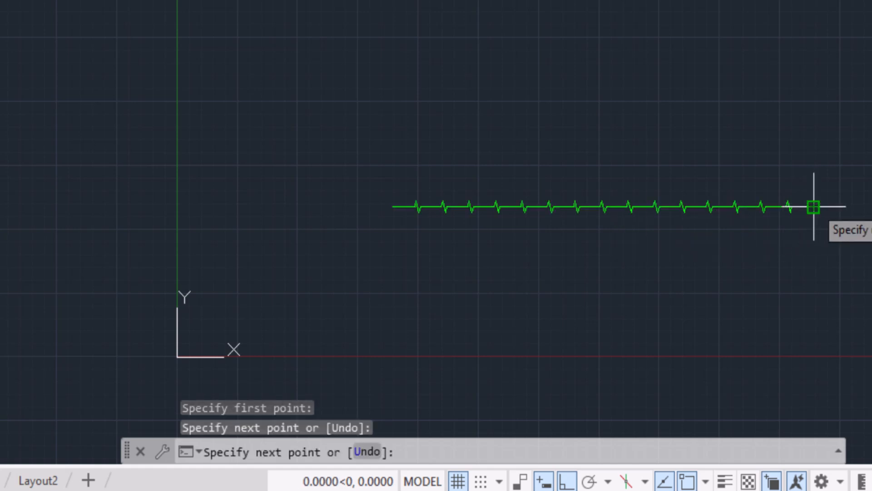
scroll(495, 206, up, 2)
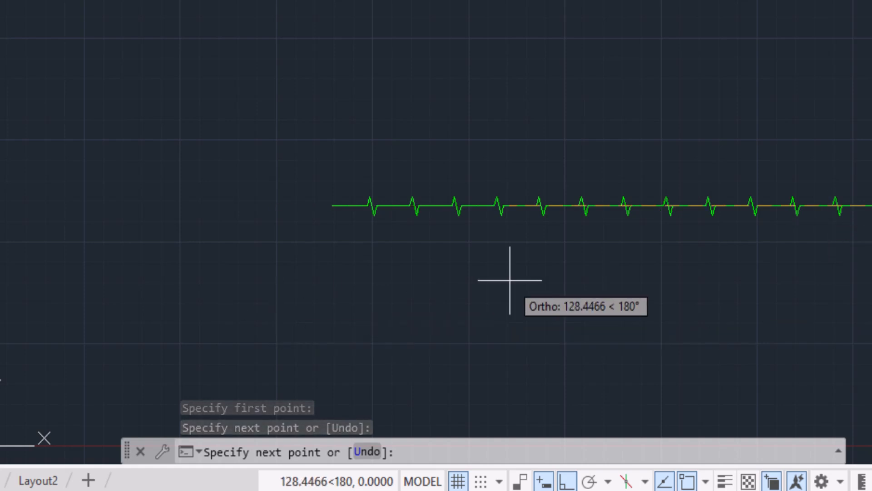
key(Escape)
Select everything in the drawing and erase the zigzag line
key(ctrl+a)
text(L)
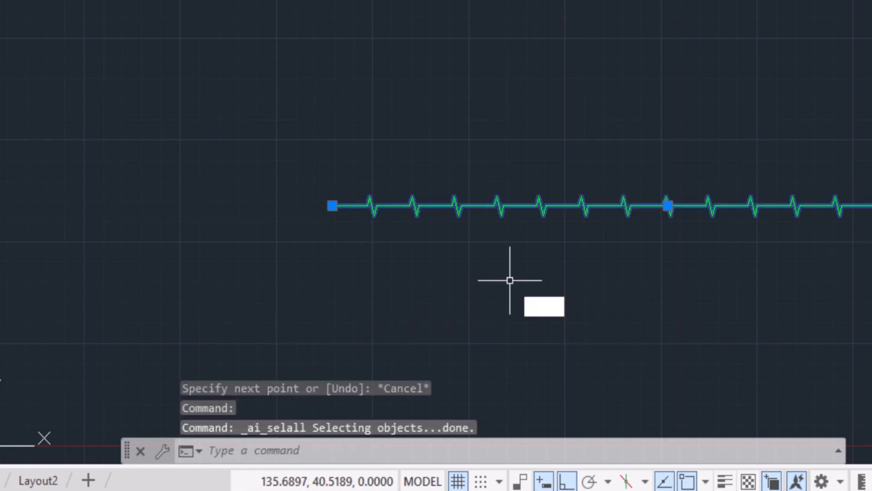
key(Escape)
key(ctrl+a)
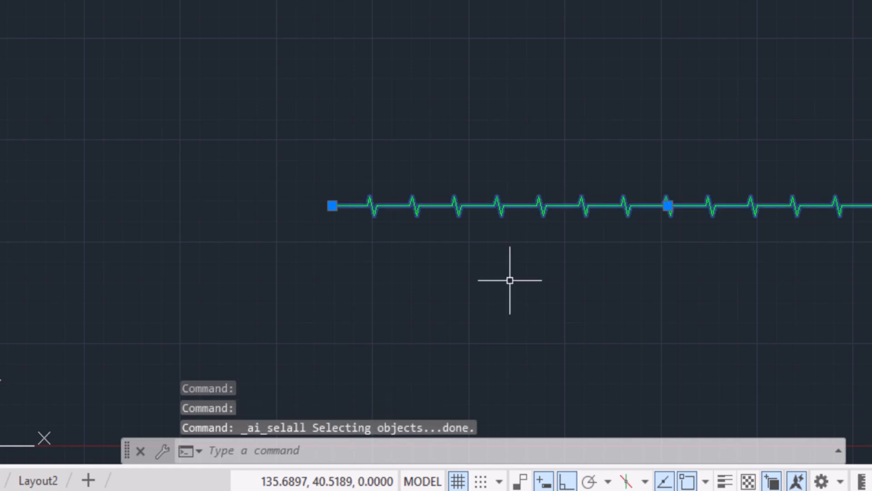
key(Delete)
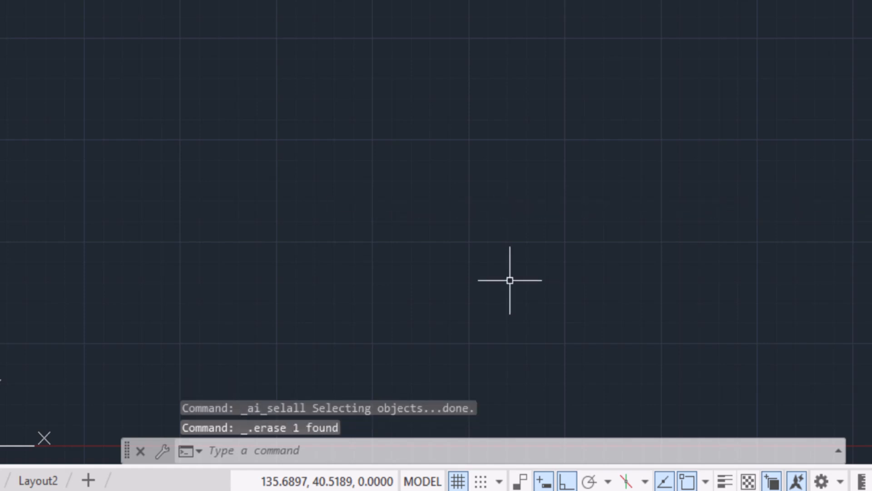
Draw a wide rectangle outline with an open top from three lines, with vertical sides about 67.8 high
text(l)
key(Return)
click(292, 95)
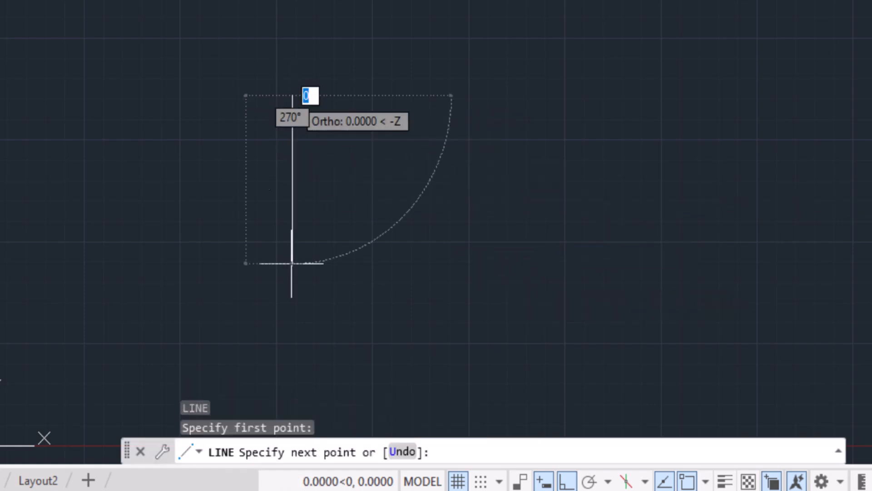
click(292, 372)
click(749, 372)
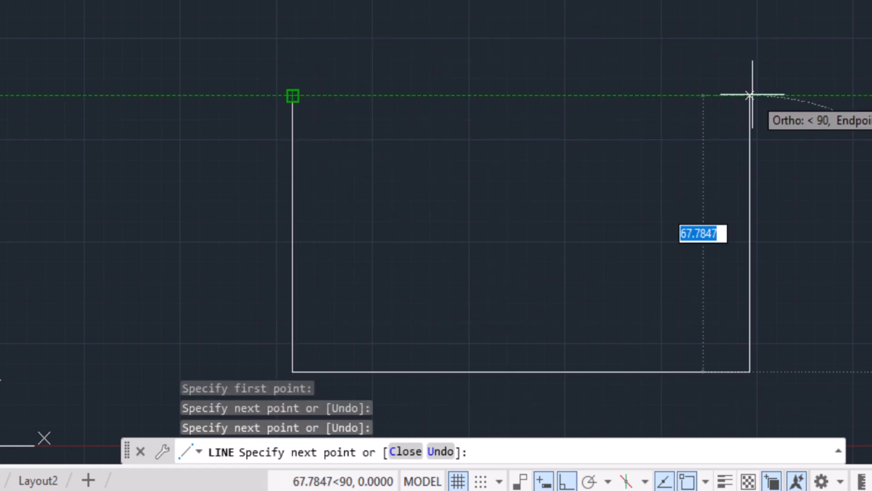
click(749, 95)
key(Escape)
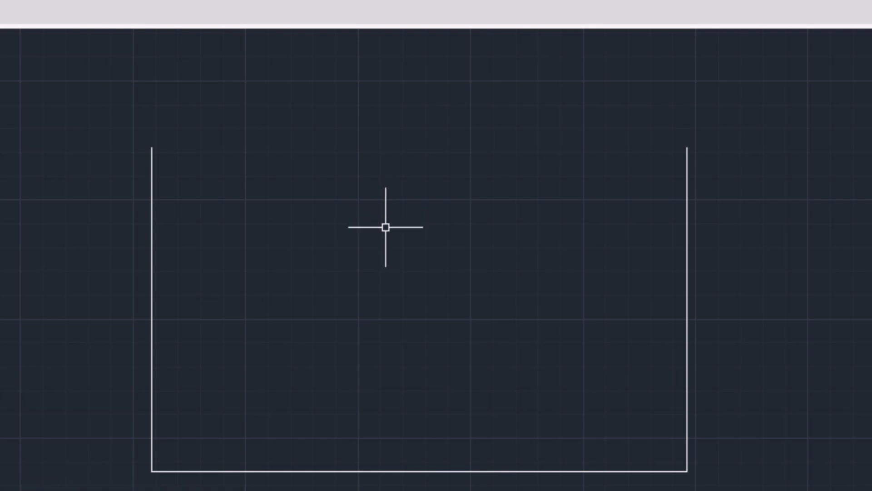
Close the open top of the outline with a zigzag line between its two upper endpoints
text(l)
key(Return)
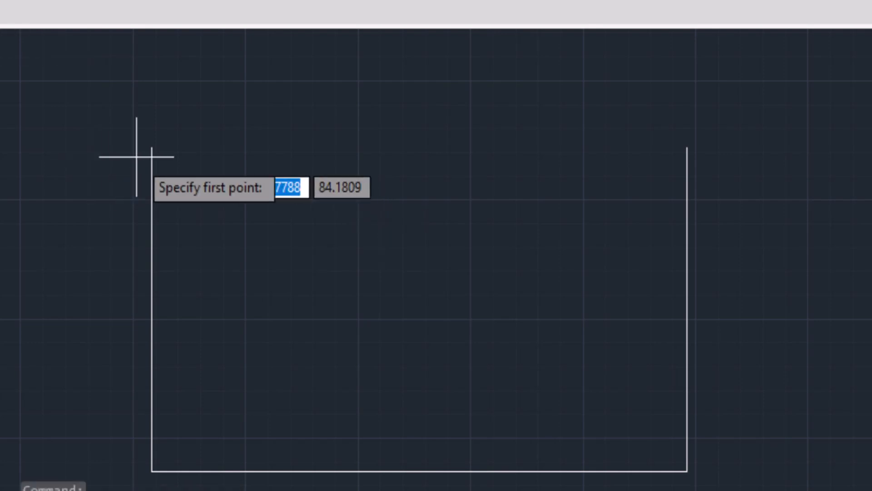
click(152, 147)
click(687, 147)
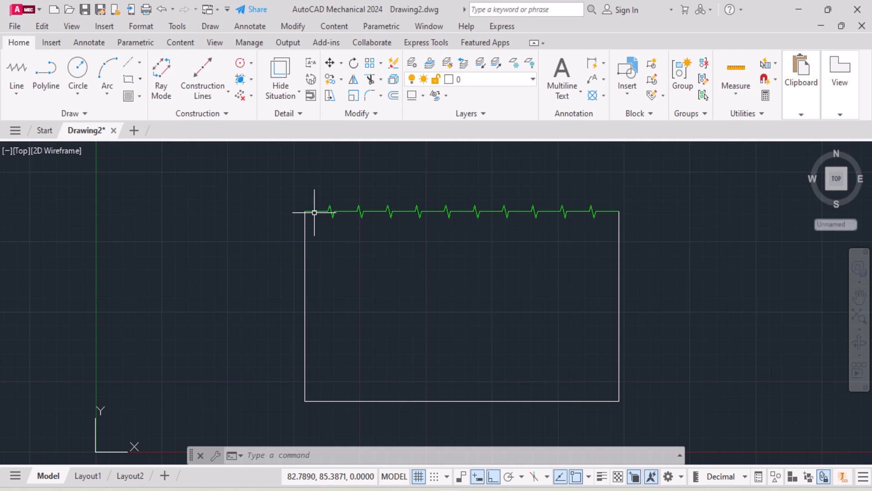
Draw a smaller closed rectangle of plain lines, about 40.5 high, inside the lower left part of the outer rectangle
click(8, 90)
click(67, 126)
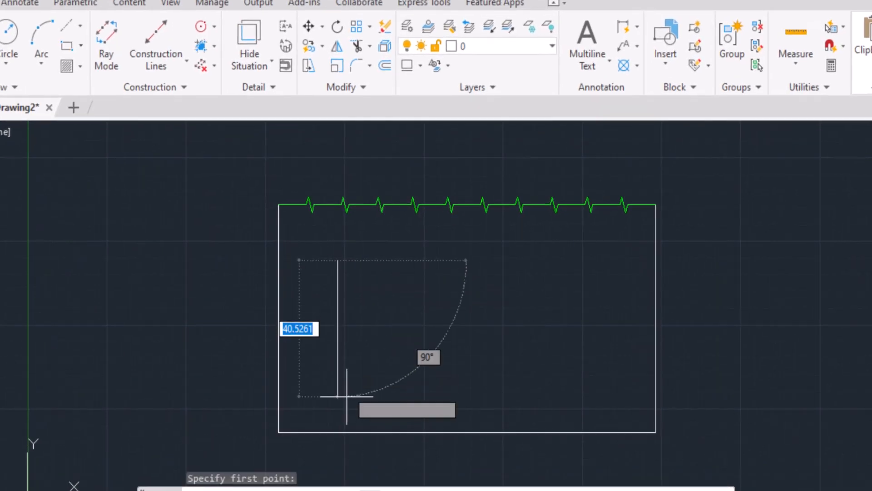
click(343, 396)
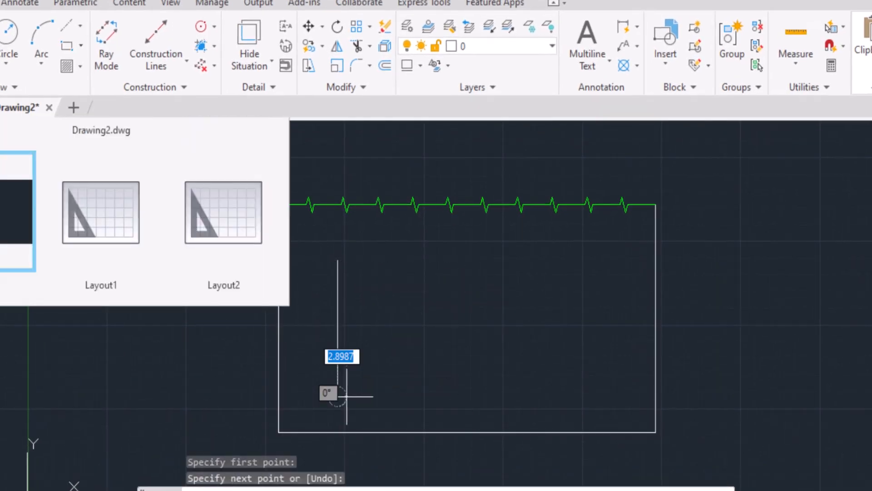
click(500, 396)
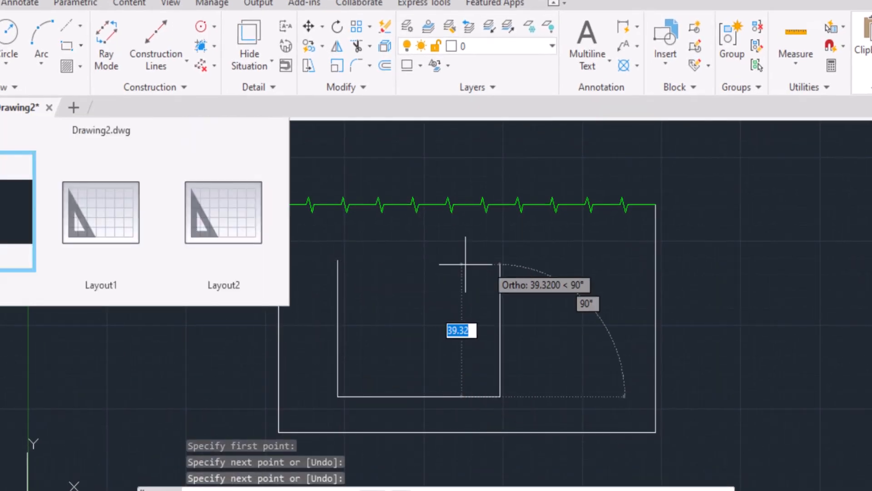
click(500, 261)
key(Escape)
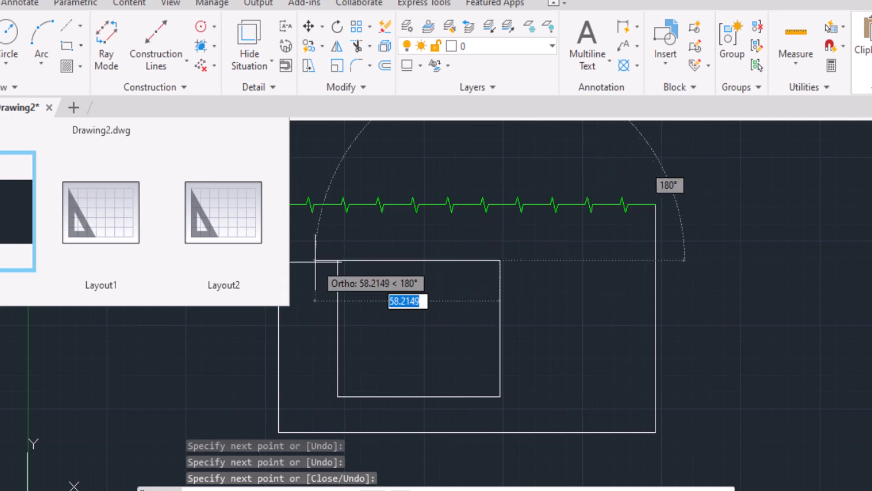
click(337, 261)
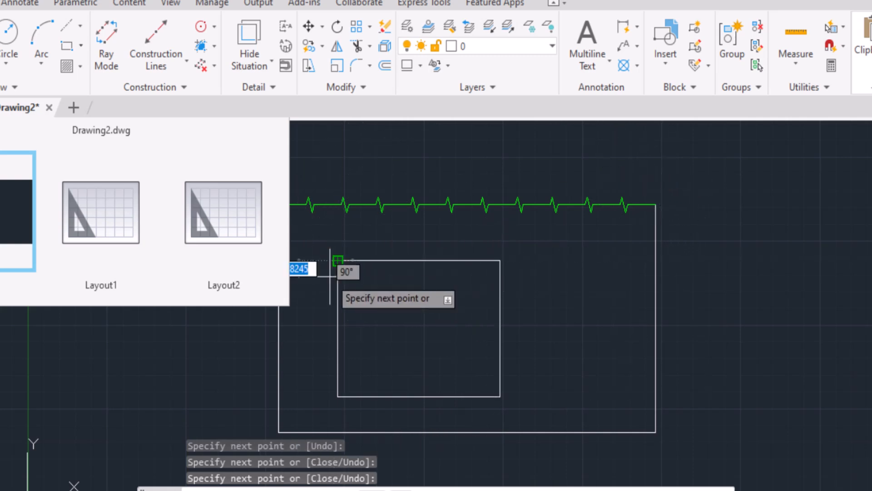
key(Escape)
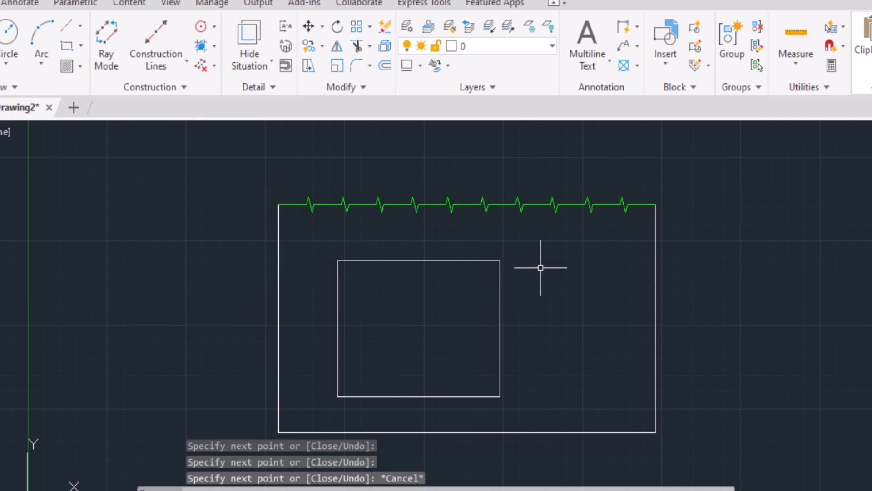
Turn ortho off and draw a closed triangle of lines right of the outer rectangle, with its base level with the rectangle's bottom edge
key(Return)
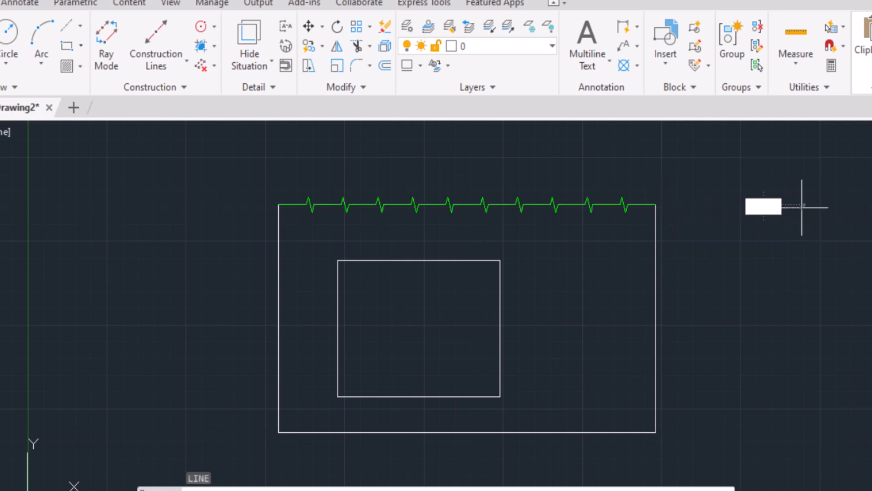
click(801, 204)
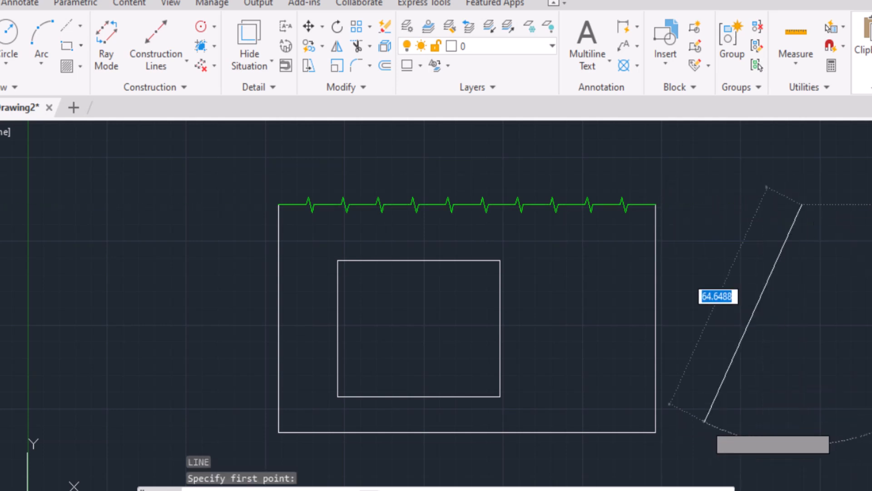
key(F8)
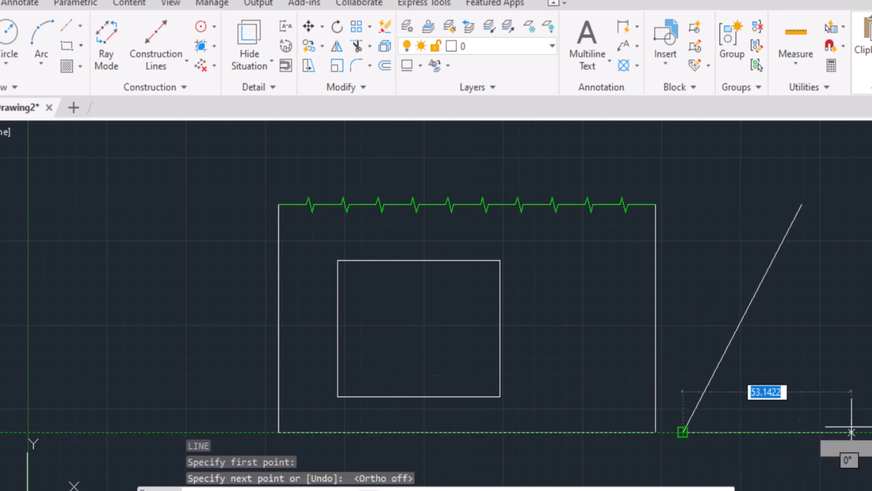
click(871, 432)
click(802, 205)
mouse_move(765, 285)
middle_down()
mouse_move(558, 288)
mouse_move(571, 279)
middle_up()
key(Escape)
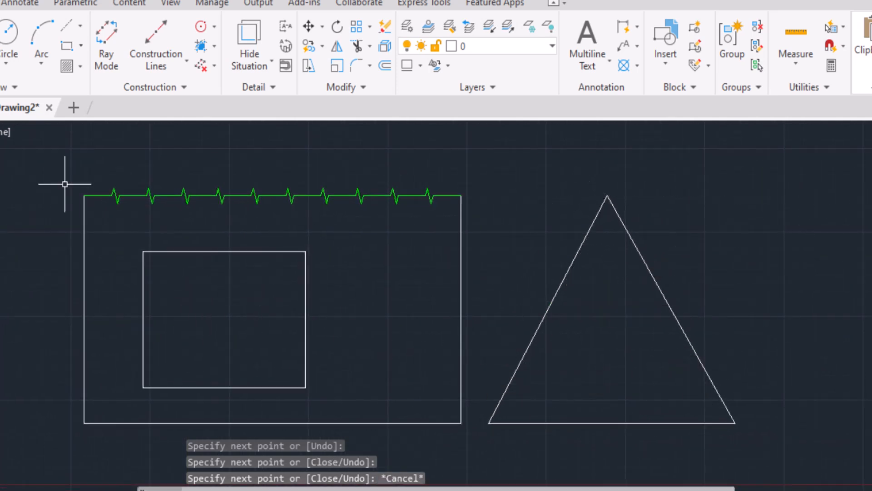
Draw a circle by center and radius between the outer rectangle's upper right corner and the triangle's apex
click(18, 45)
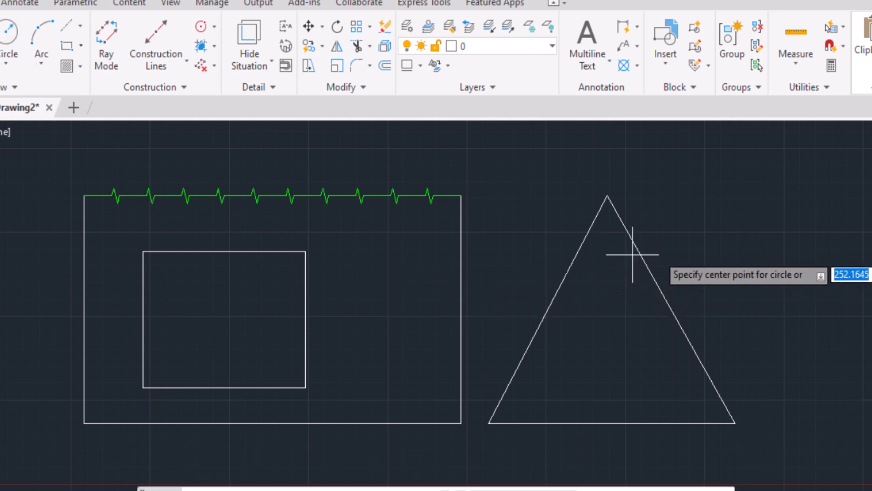
click(523, 197)
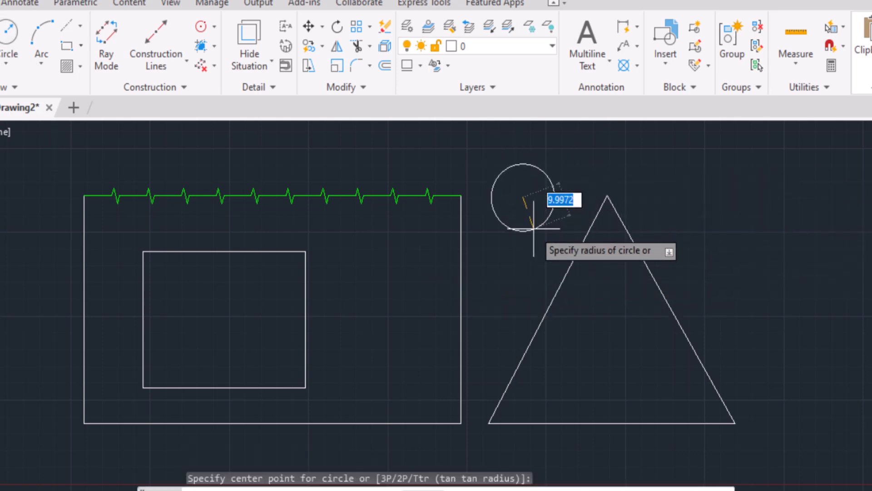
click(536, 241)
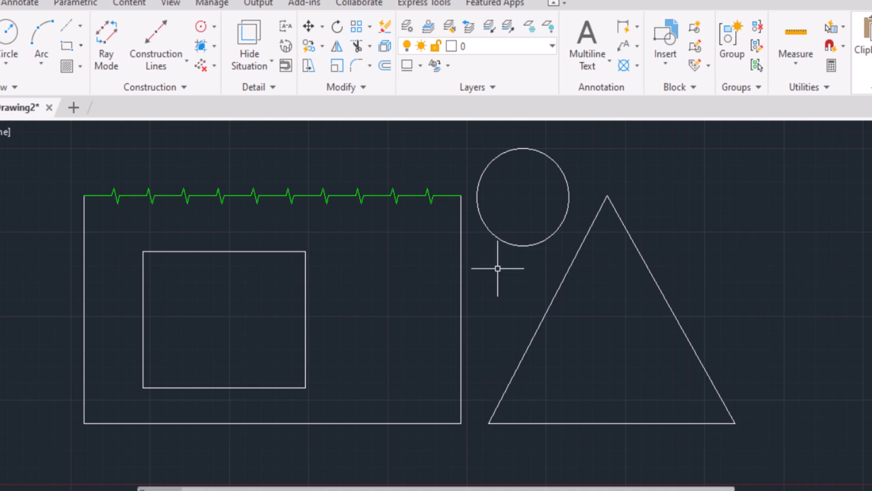
Select the circle, the triangle's left side and the right sides of both rectangles one by one, and clear the selection
click(499, 238)
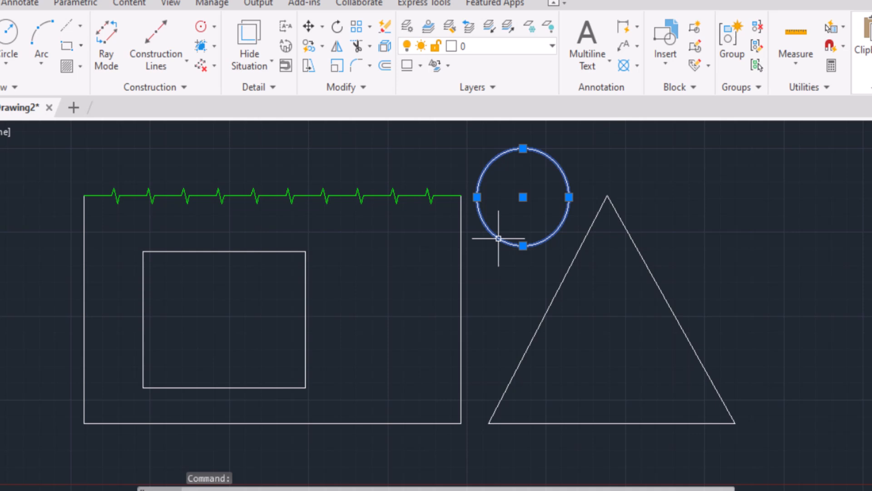
click(564, 278)
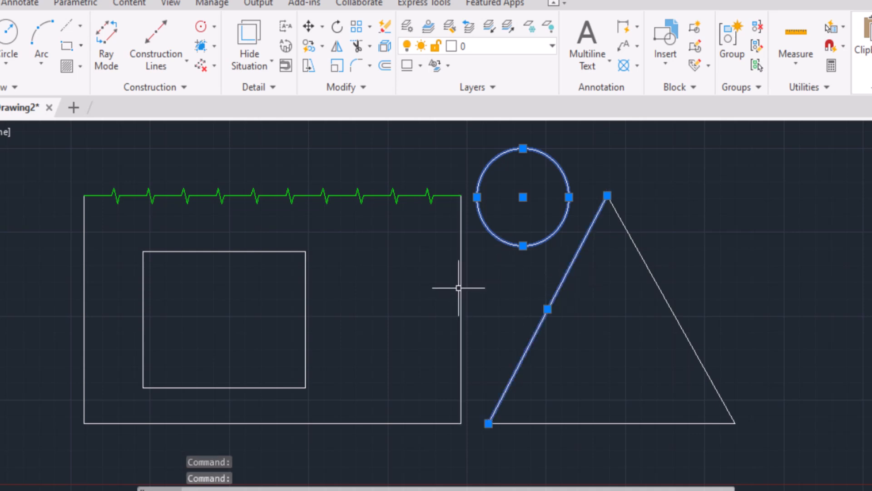
click(462, 259)
click(306, 265)
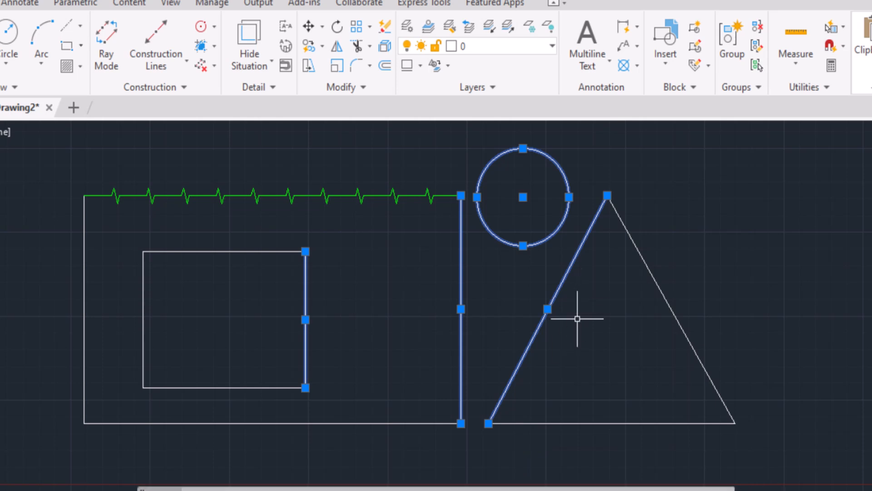
key(Escape)
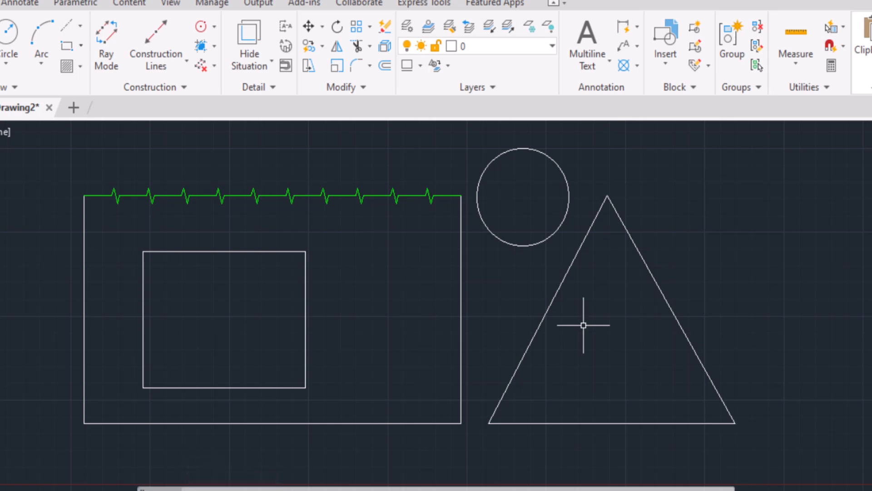
Select the shapes with a right-to-left crossing window that leaves out their bottom edges, and clear the selection
click(751, 157)
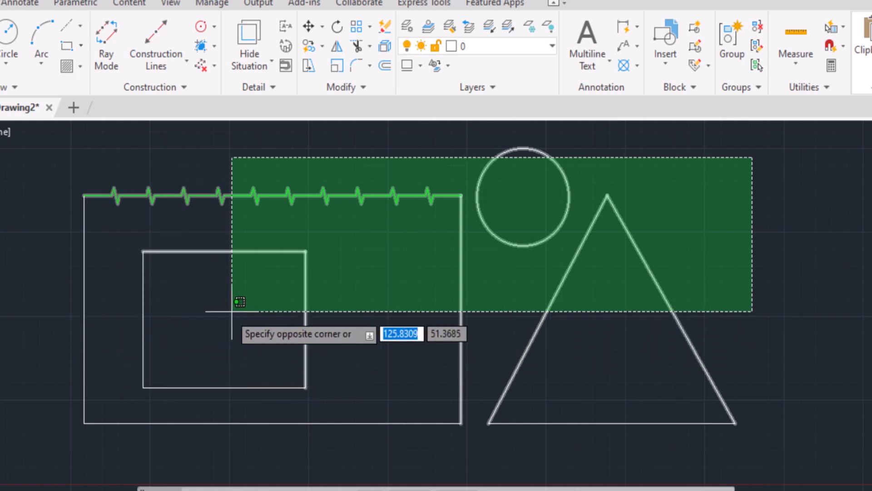
click(65, 342)
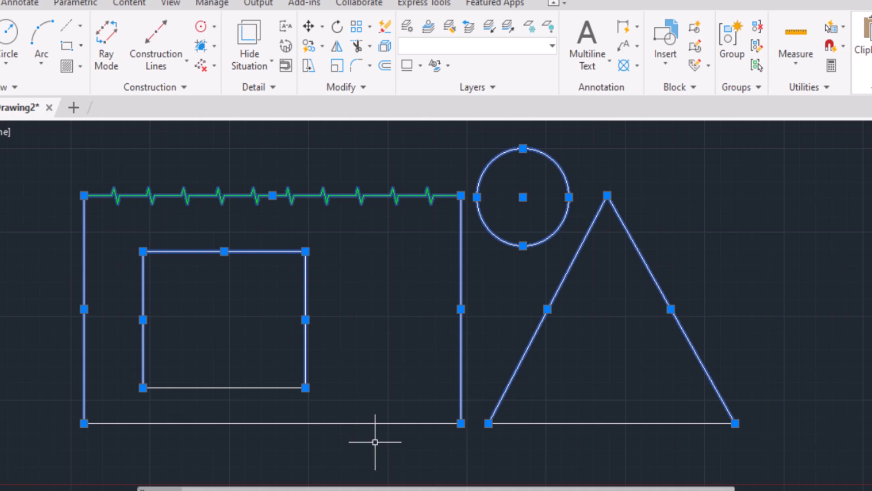
click(318, 396)
key(Escape)
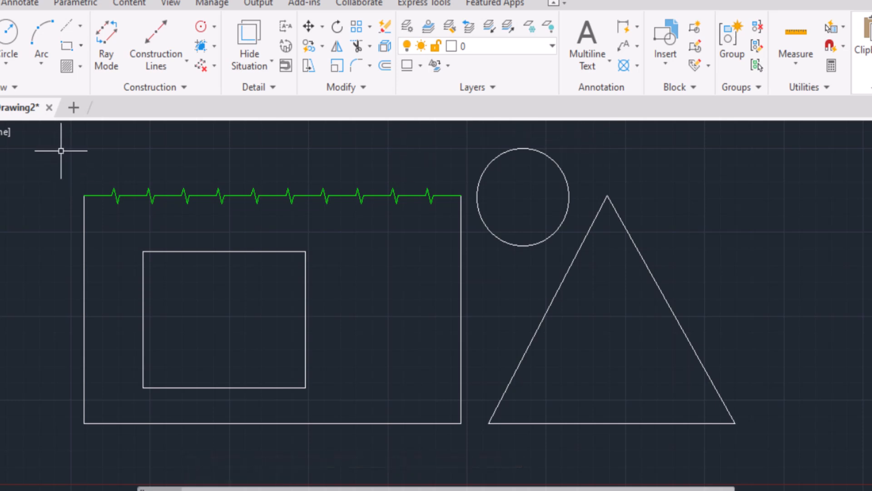
Select the zigzag line and the inner rectangle with a left-to-right window that fully encloses only them
click(61, 151)
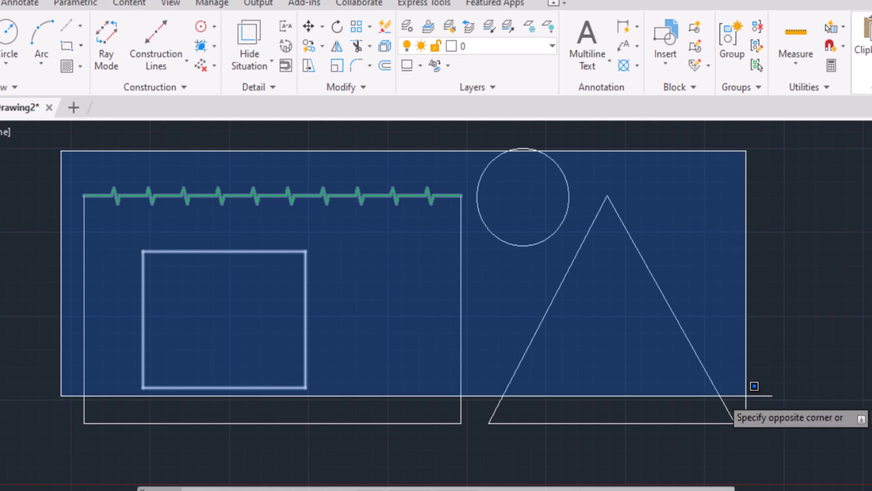
click(753, 385)
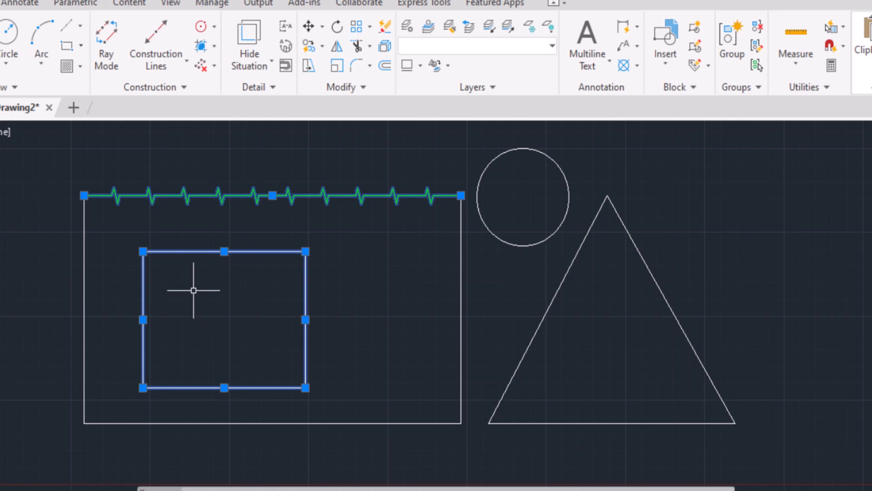
Clear the selection, select every shape with a left-to-right window enclosing the whole drawing, and clear it again
click(111, 253)
key(Escape)
click(56, 127)
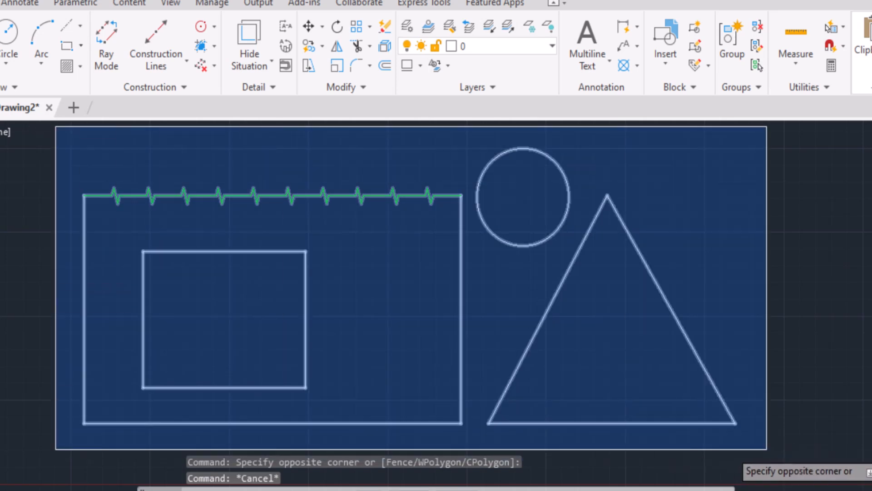
click(766, 449)
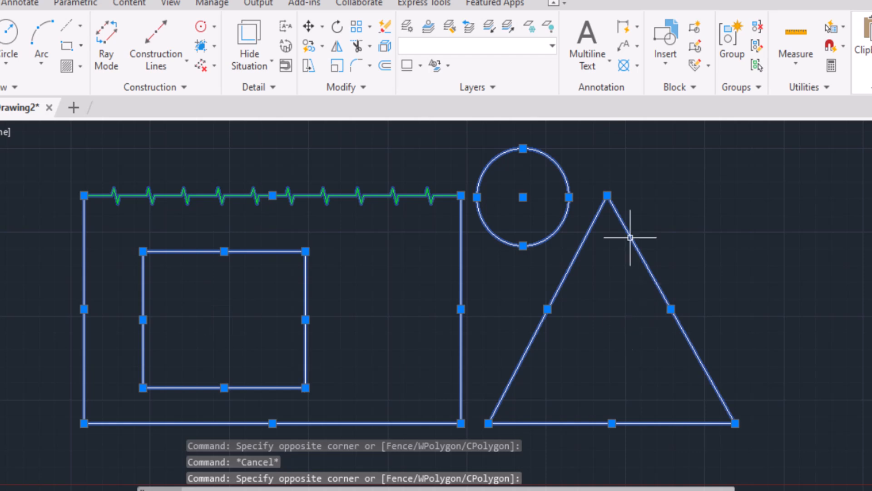
key(Escape)
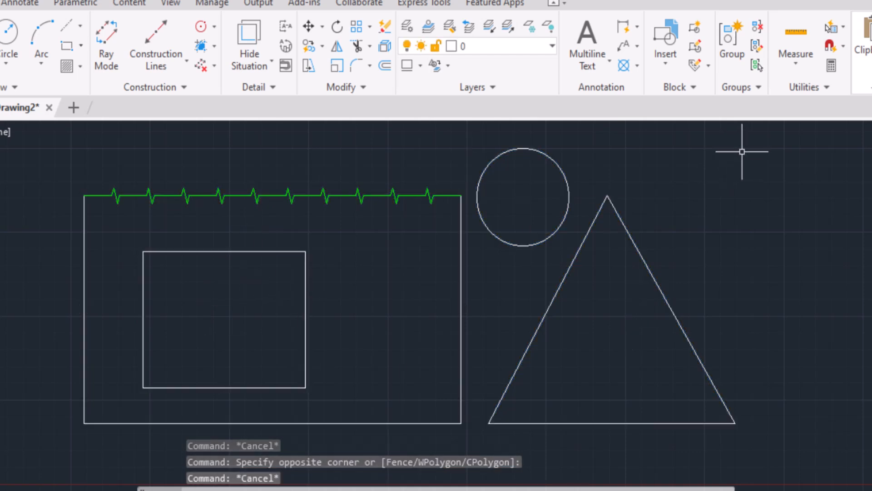
Select everything except the shapes' bottom edges with a right-to-left crossing window, and clear the selection
click(778, 141)
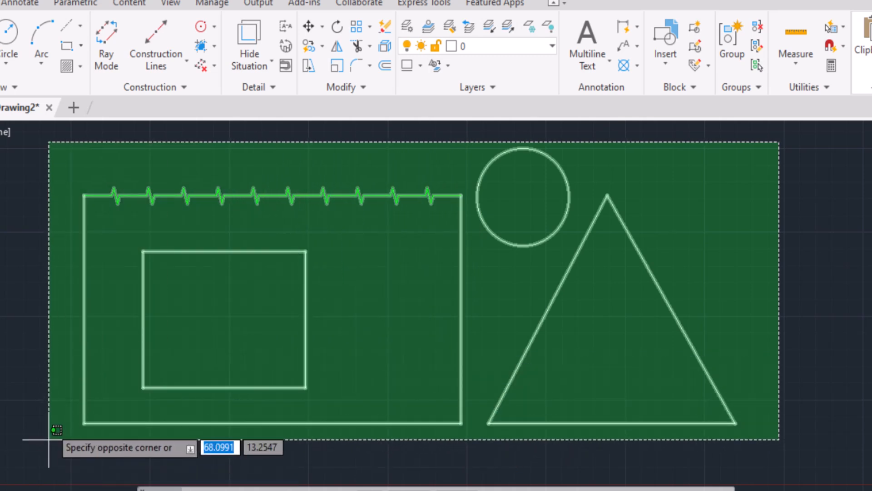
click(57, 366)
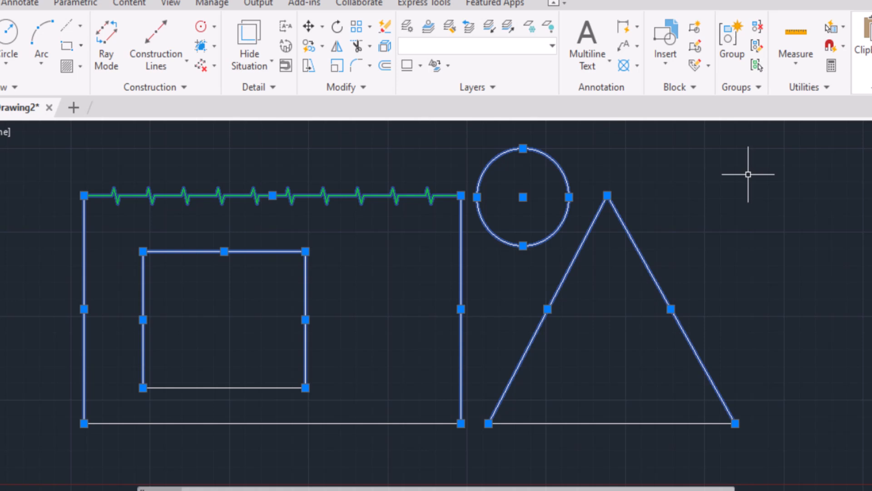
key(Escape)
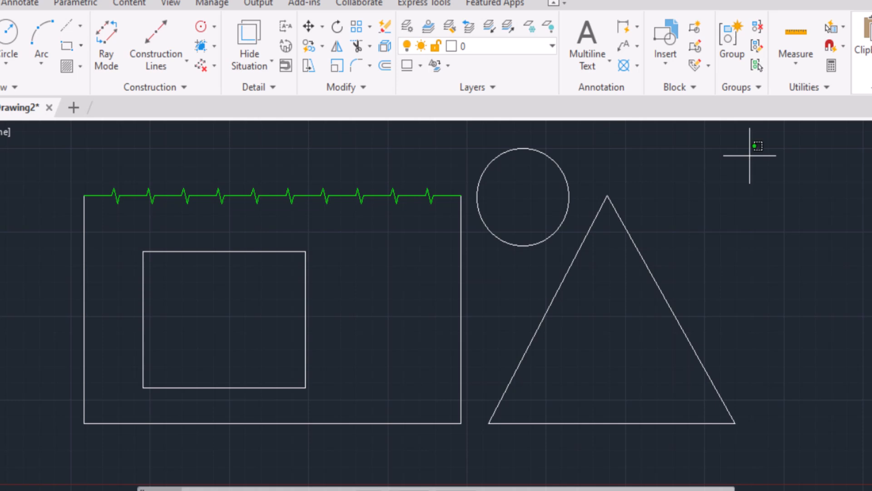
Select the circle, triangle sides, zigzag line and outer rectangle's right side with freehand crossing lassos, with and without the triangle's base, clearing each selection
mouse_move(750, 156)
mouse_down()
mouse_move(563, 129)
mouse_move(504, 135)
mouse_move(467, 145)
mouse_move(450, 170)
mouse_move(453, 238)
mouse_move(473, 308)
mouse_move(503, 357)
mouse_move(680, 373)
mouse_move(696, 405)
mouse_move(642, 425)
mouse_move(794, 431)
mouse_up()
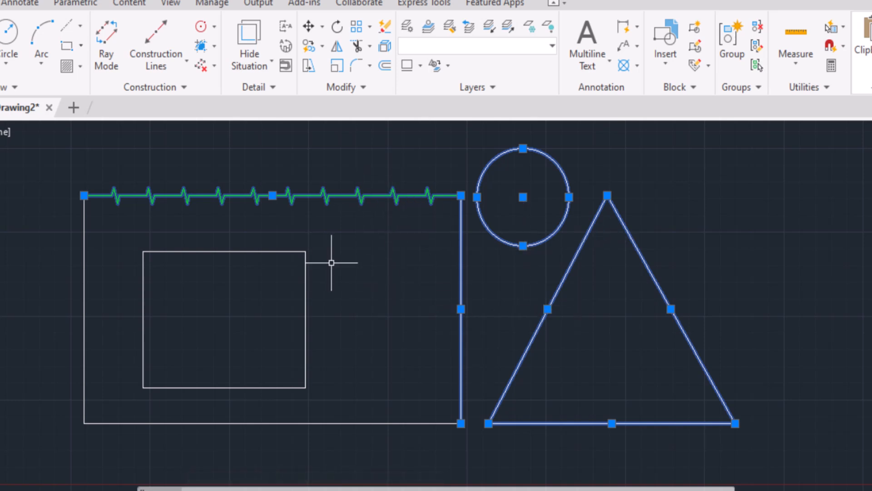
key(Escape)
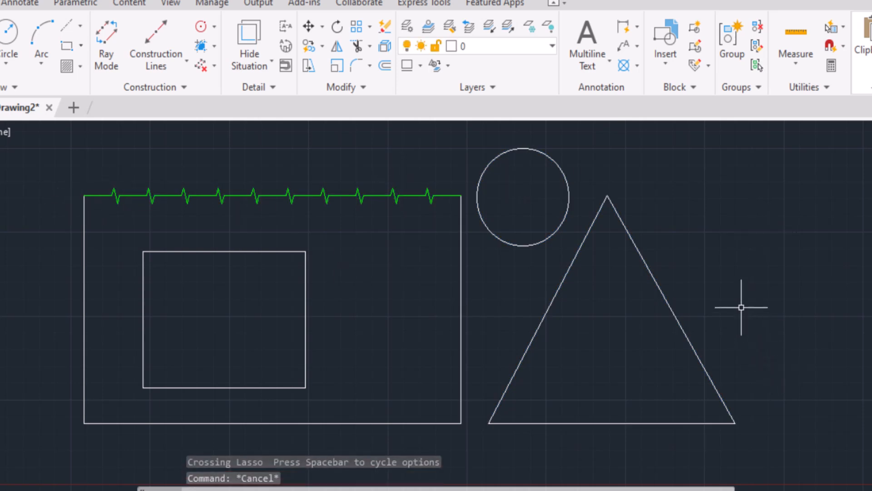
mouse_move(740, 307)
mouse_down()
mouse_move(578, 327)
mouse_move(425, 244)
mouse_move(432, 181)
mouse_move(550, 148)
mouse_move(702, 151)
mouse_move(739, 209)
mouse_up()
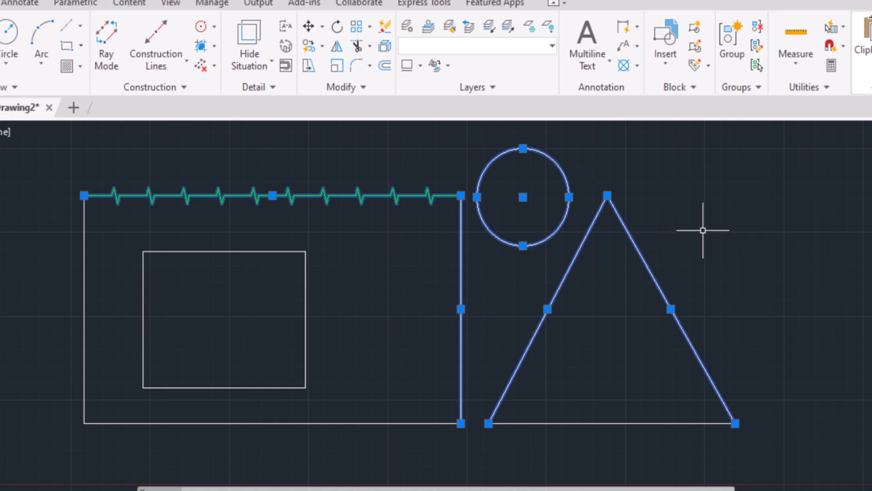
key(Escape)
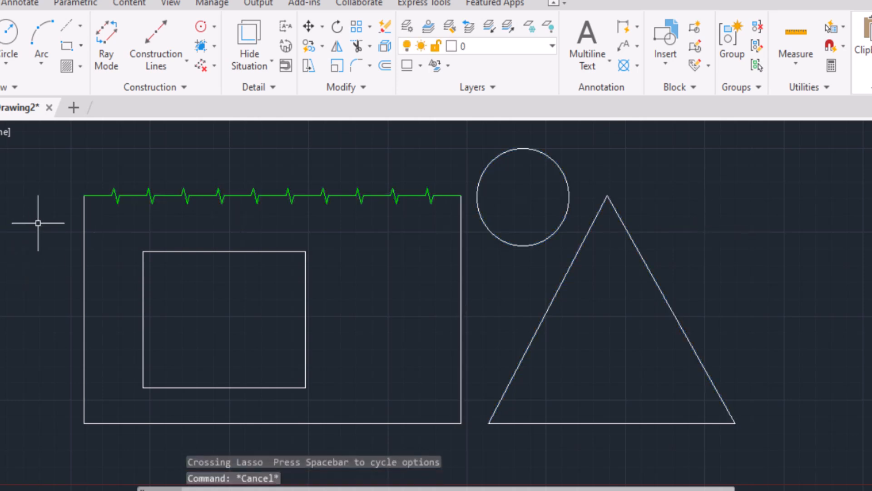
Select the inner rectangle's bottom edge and the outer rectangle's bottom and right edges with a freehand window lasso, and clear the selection
mouse_move(39, 222)
mouse_down()
mouse_move(35, 259)
mouse_move(101, 347)
mouse_move(150, 350)
mouse_move(317, 312)
mouse_move(349, 226)
mouse_move(345, 181)
mouse_move(265, 160)
mouse_move(74, 146)
mouse_move(3, 257)
mouse_move(16, 245)
mouse_move(159, 236)
mouse_move(33, 244)
mouse_move(26, 264)
mouse_up()
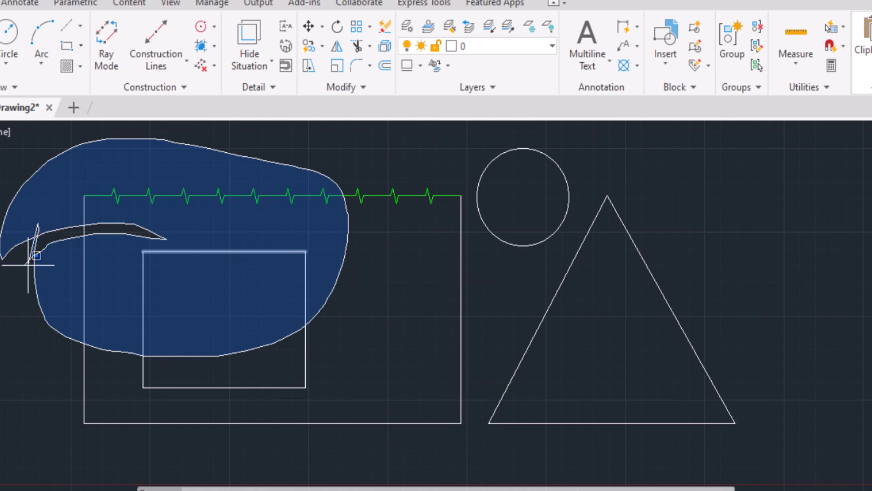
mouse_move(28, 265)
mouse_down()
mouse_move(4, 313)
mouse_move(6, 371)
mouse_move(29, 418)
mouse_move(64, 451)
mouse_move(166, 461)
mouse_move(373, 464)
mouse_move(536, 440)
mouse_move(732, 382)
mouse_move(763, 323)
mouse_move(564, 177)
mouse_move(304, 150)
mouse_move(129, 164)
mouse_move(44, 204)
mouse_move(38, 217)
mouse_up()
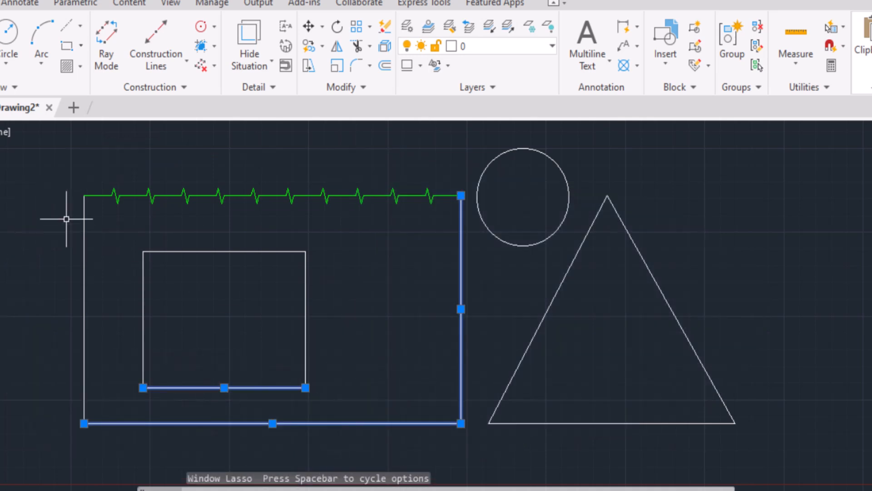
key(Escape)
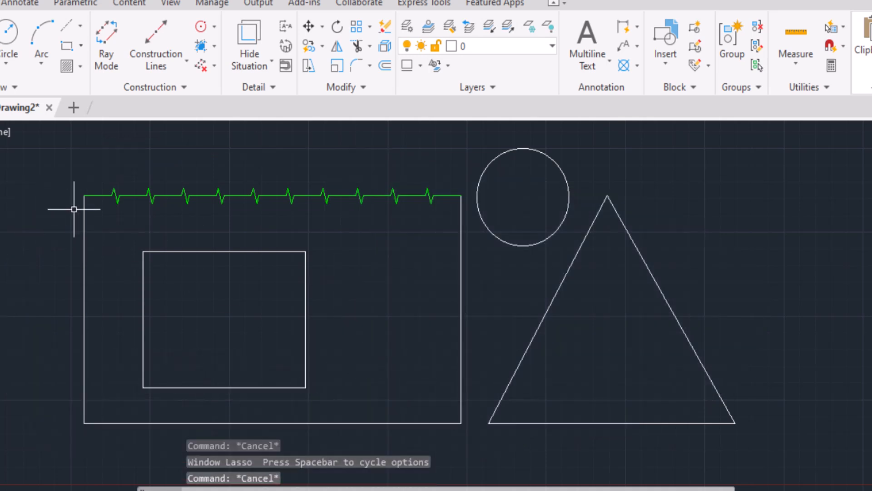
Select all the shapes with a freehand crossing lasso, and clear the selection
mouse_move(42, 160)
mouse_down()
mouse_move(16, 321)
mouse_move(120, 468)
mouse_move(605, 449)
mouse_move(781, 397)
mouse_move(691, 181)
mouse_move(162, 115)
mouse_move(34, 173)
mouse_up()
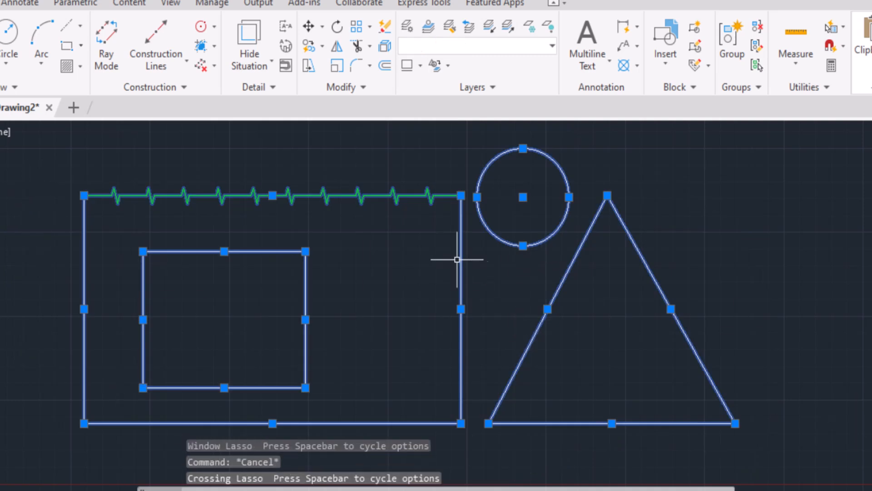
scroll(457, 259, down, 2)
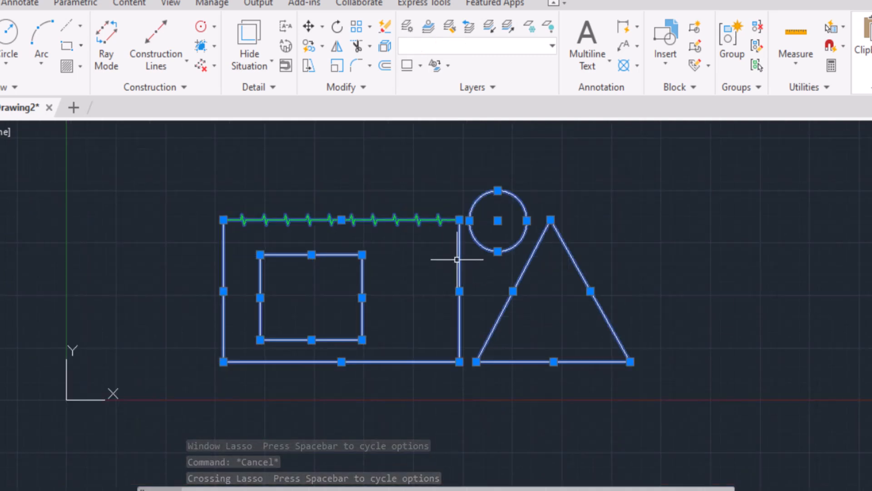
mouse_move(536, 488)
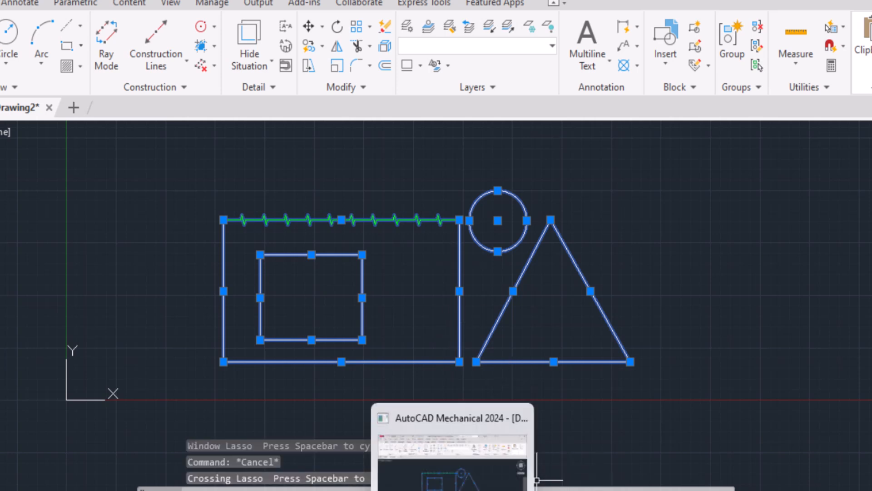
key(Escape)
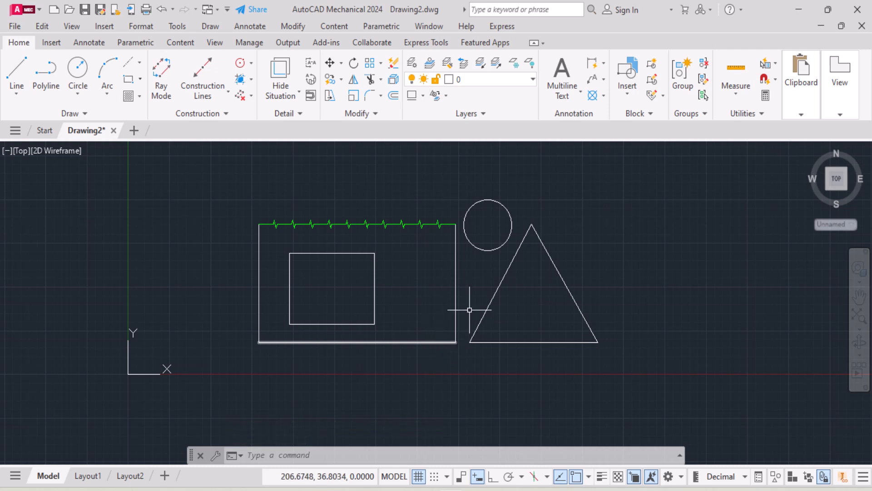
Delete the outer rectangle's right side and undo the deletion
click(455, 296)
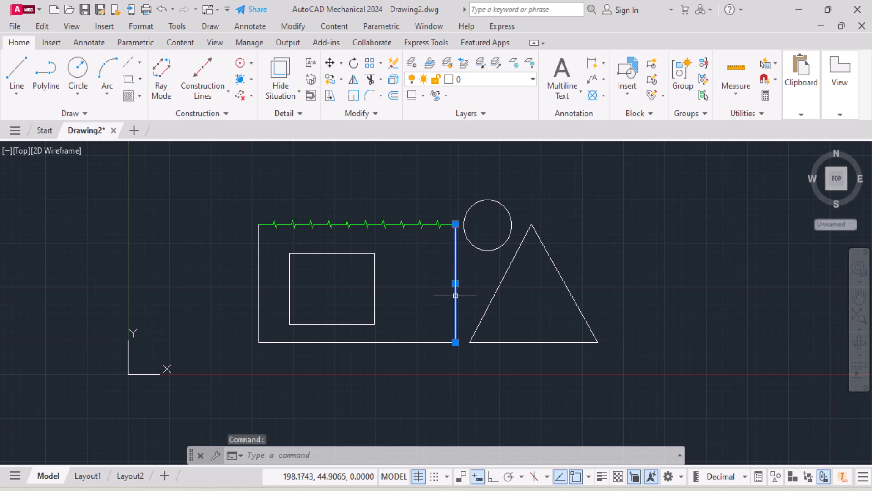
key(Delete)
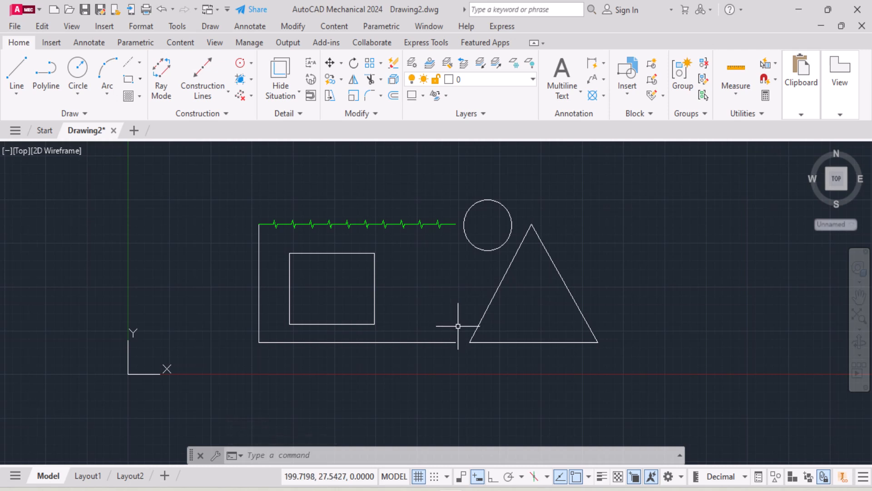
key(ctrl+z)
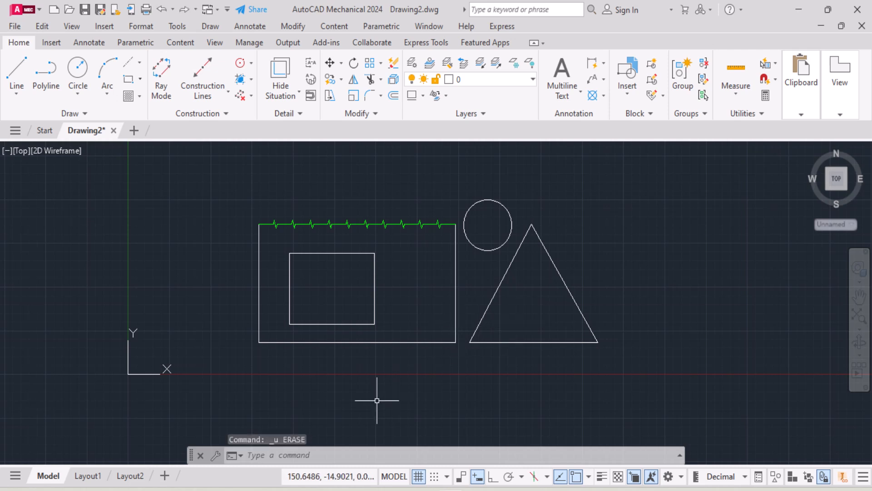
Delete the right side of the outer rectangle
click(455, 288)
key(Delete)
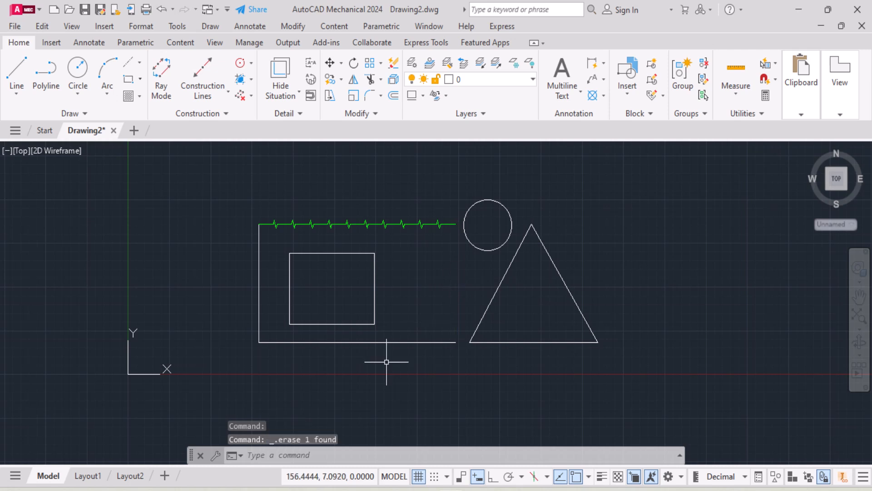
Use the ERASE command to remove the triangle's three sides, the inner rectangle's right side, and the outer rectangle's bottom and left sides
text(erase)
key(Return)
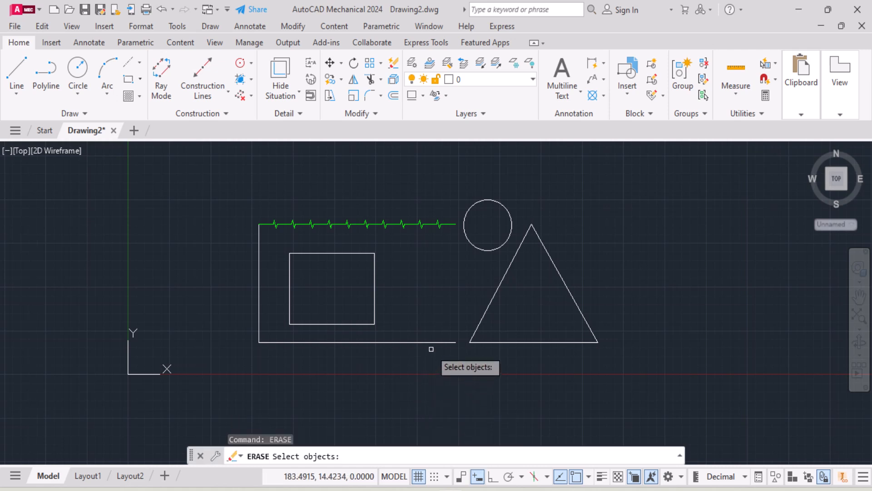
click(375, 282)
click(505, 286)
click(566, 285)
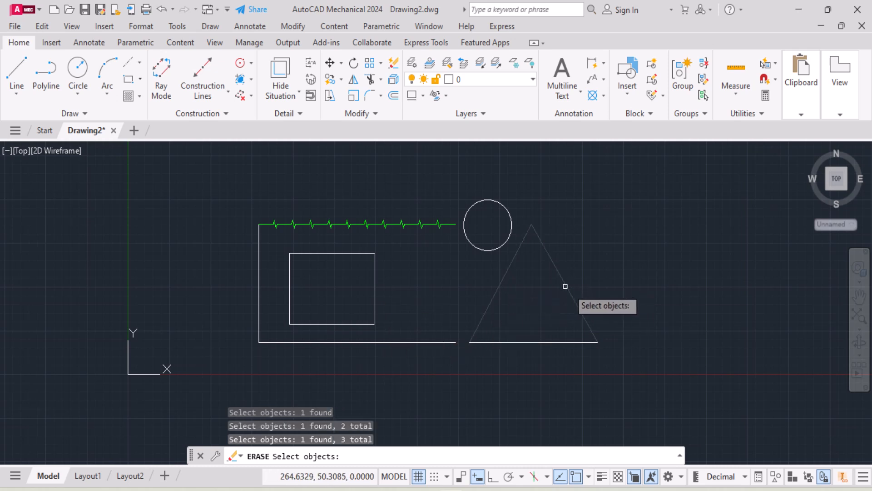
click(535, 346)
click(423, 345)
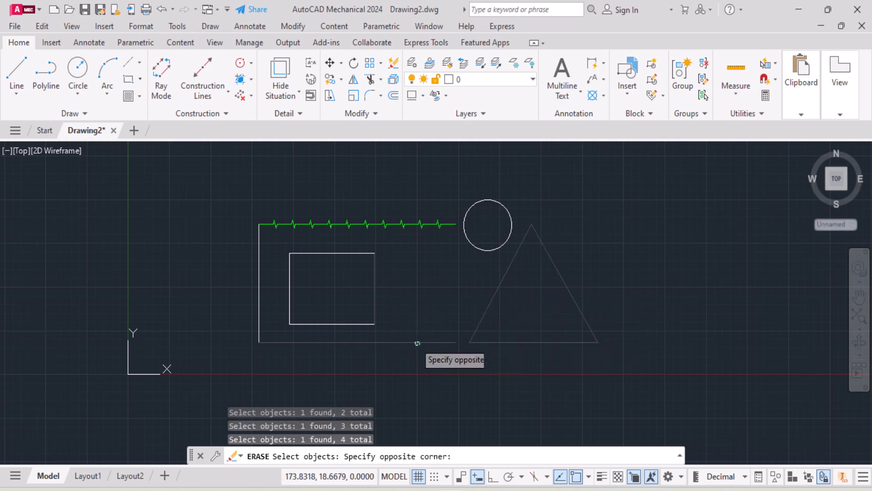
click(182, 335)
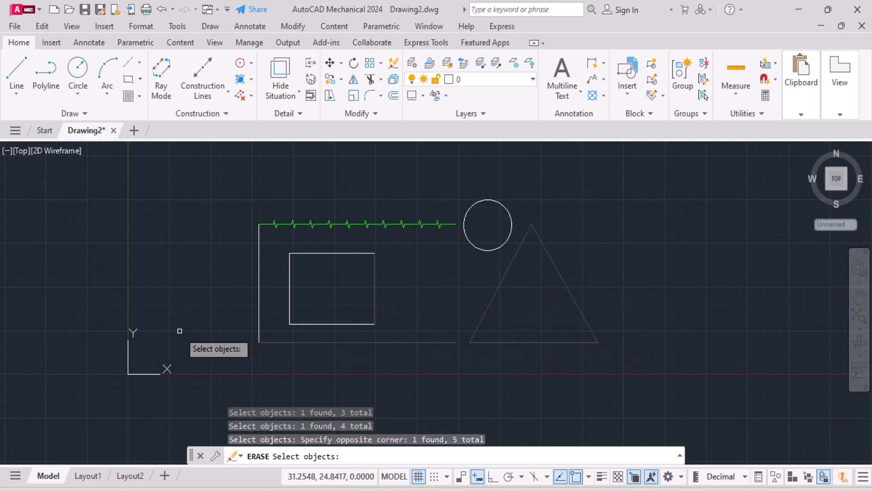
click(258, 258)
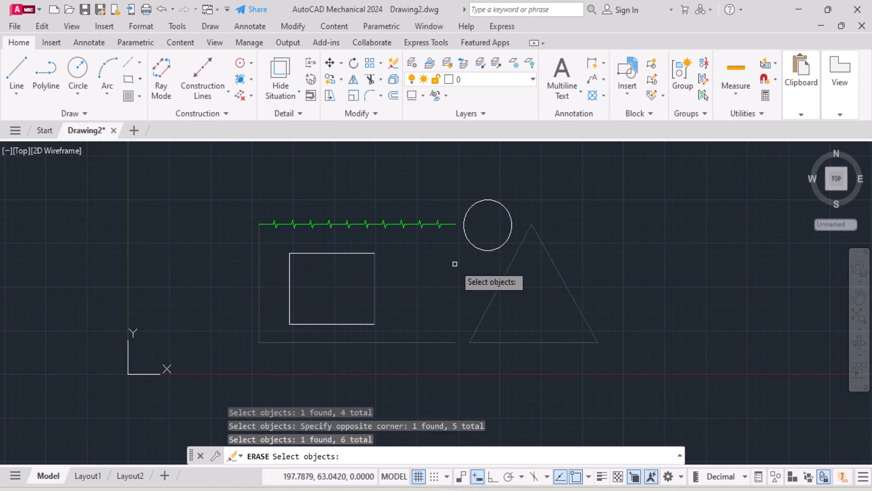
key(Return)
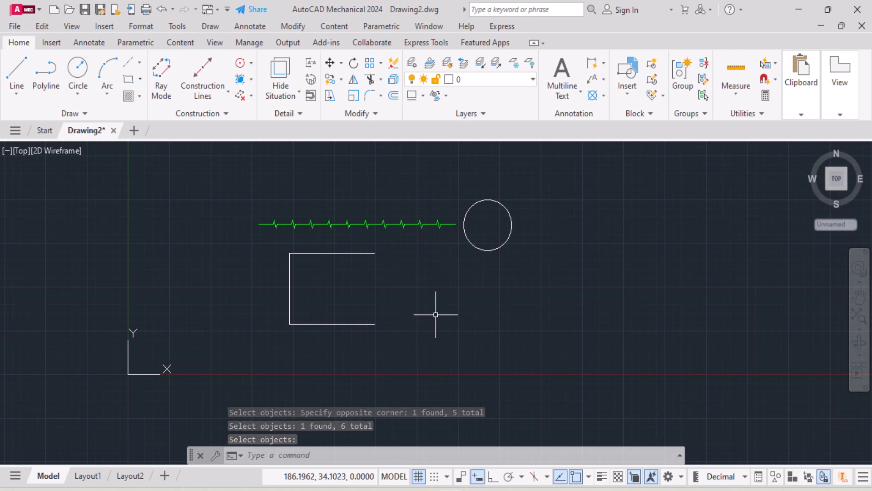
Repeat ERASE to remove the inner rectangle's three remaining sides, the circle and the zigzag line, selecting them with single picks, lassos and a window
key(Return)
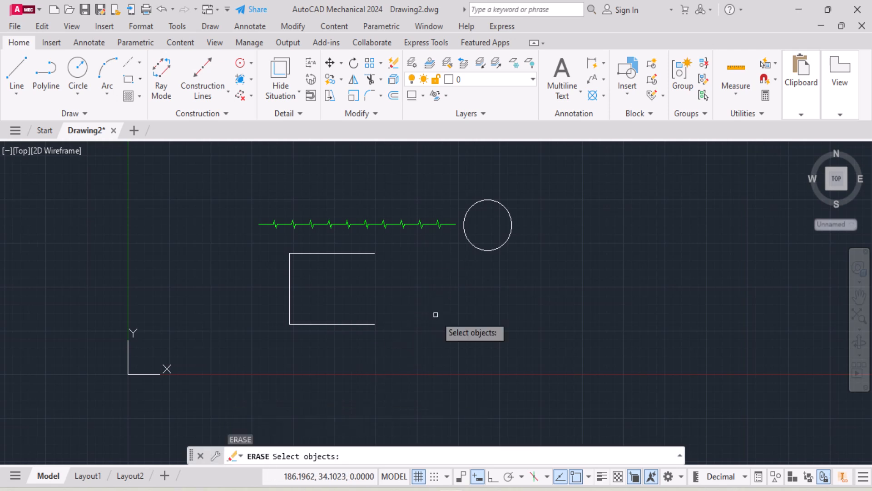
click(351, 324)
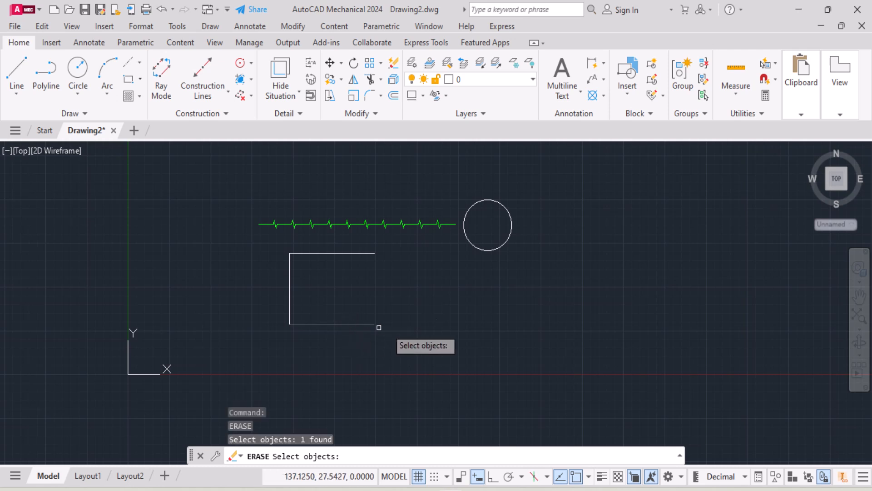
click(264, 244)
mouse_move(264, 244)
mouse_down()
mouse_move(360, 292)
mouse_move(419, 259)
mouse_move(272, 238)
mouse_move(290, 344)
mouse_move(356, 303)
mouse_move(372, 261)
mouse_up()
mouse_move(268, 244)
mouse_down()
mouse_move(395, 345)
mouse_move(233, 259)
mouse_move(353, 359)
mouse_up()
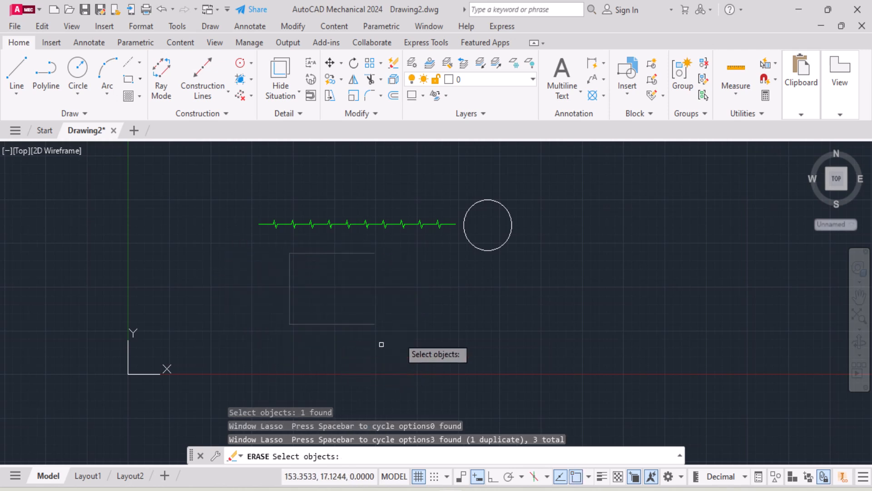
mouse_move(551, 208)
mouse_down()
mouse_move(555, 195)
mouse_move(473, 195)
mouse_move(512, 254)
mouse_up()
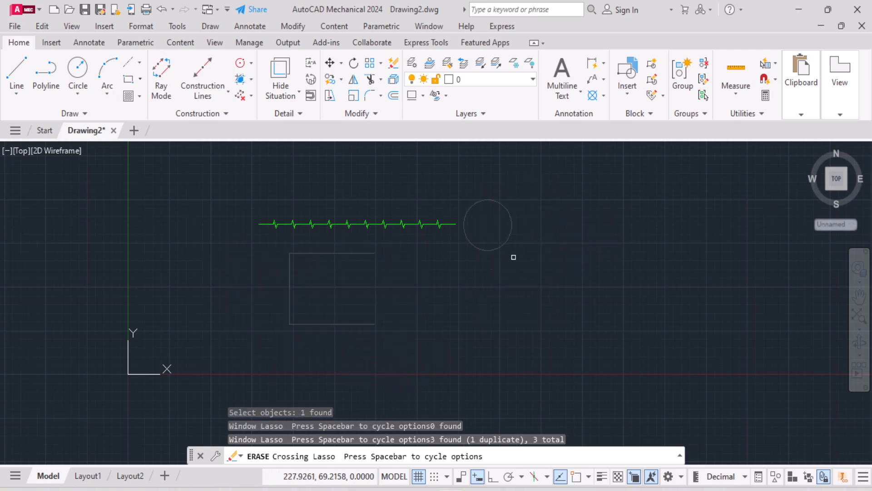
click(245, 202)
click(466, 232)
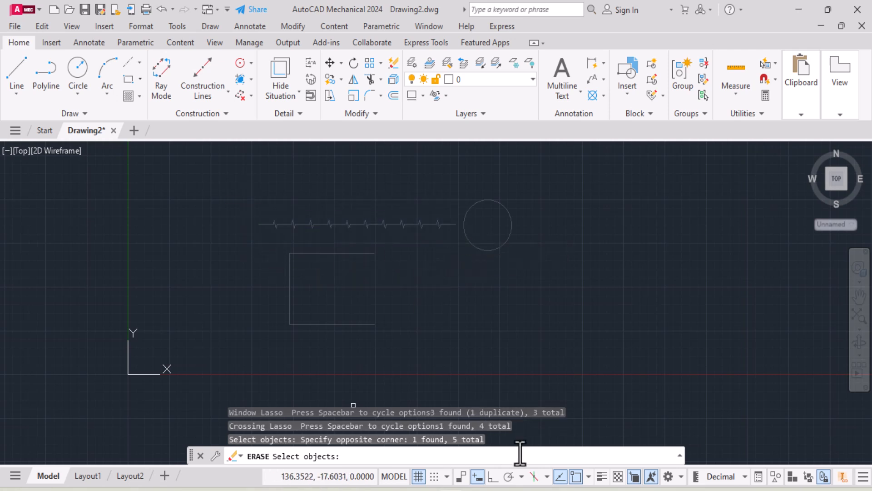
key(Return)
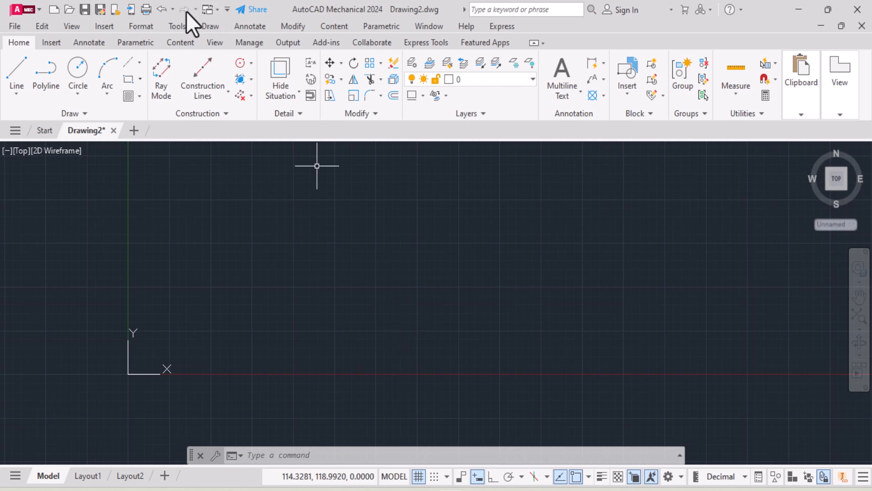
Undo the last two erase operations
click(160, 9)
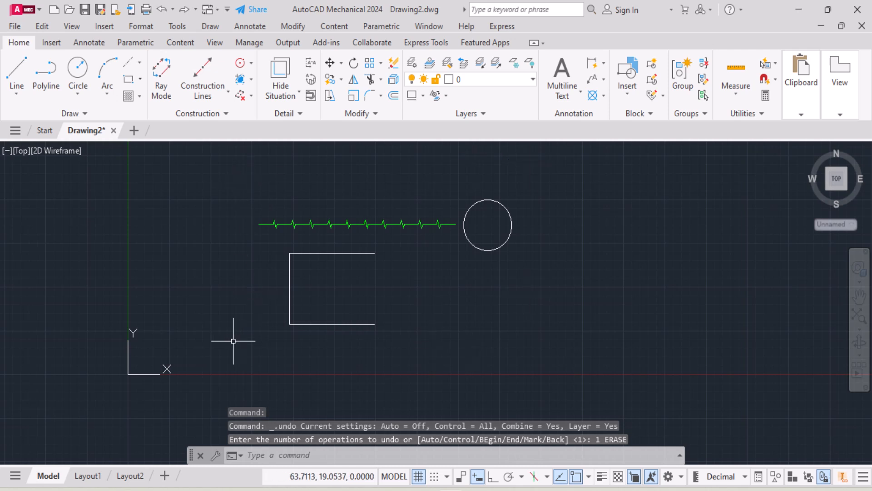
click(162, 10)
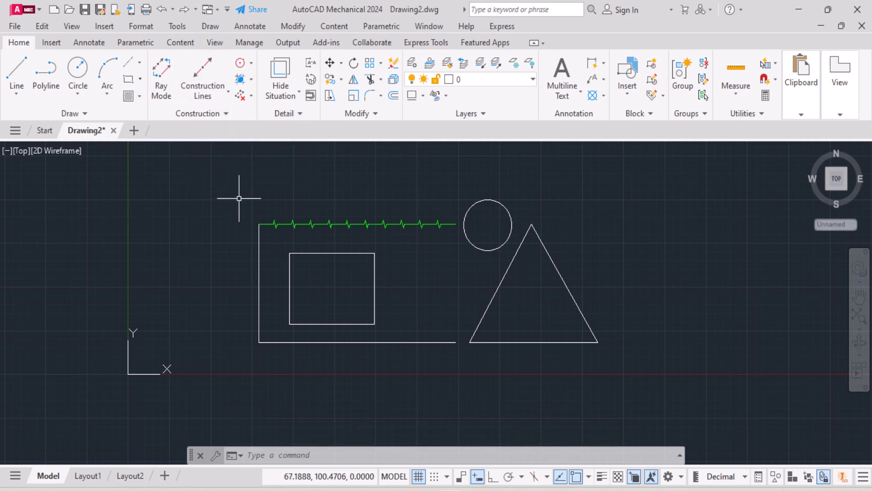
Redo both undone erase operations and undo the most recent one again
click(184, 15)
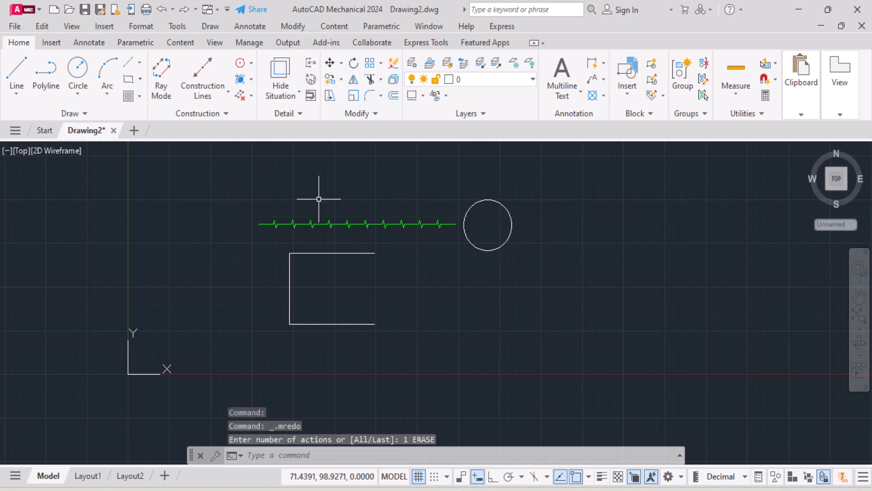
click(183, 10)
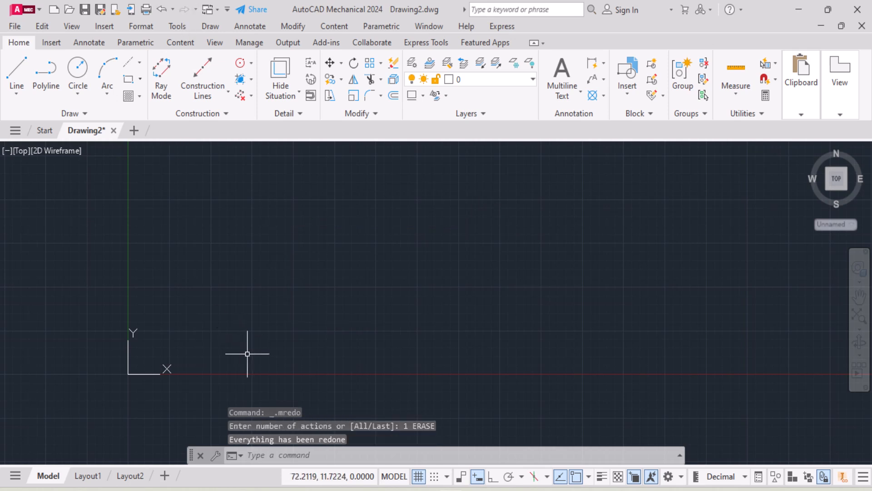
click(162, 9)
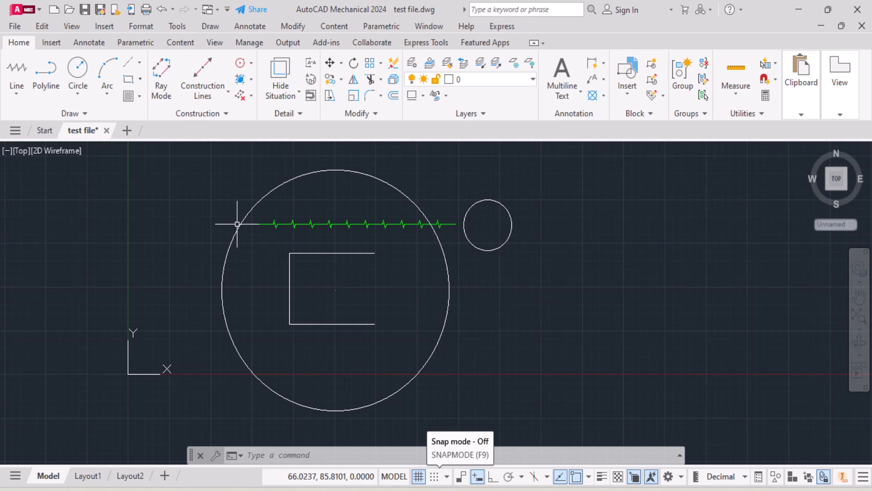
click(196, 166)
click(519, 419)
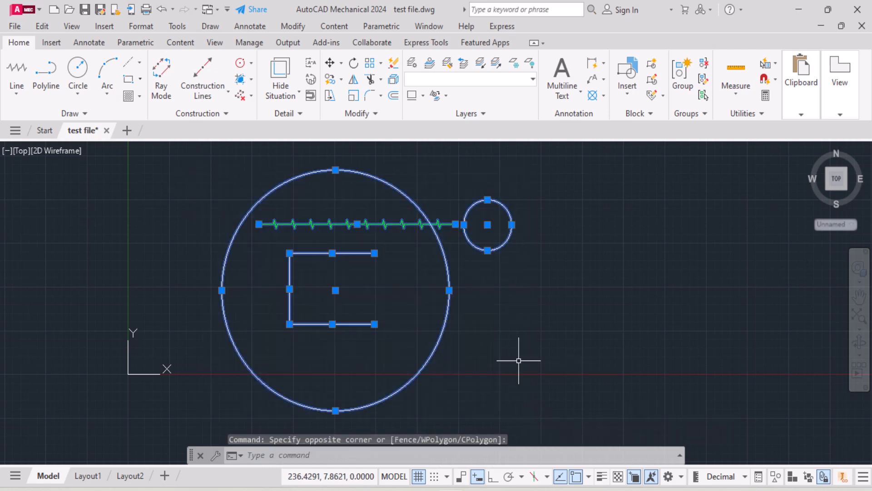
key(Escape)
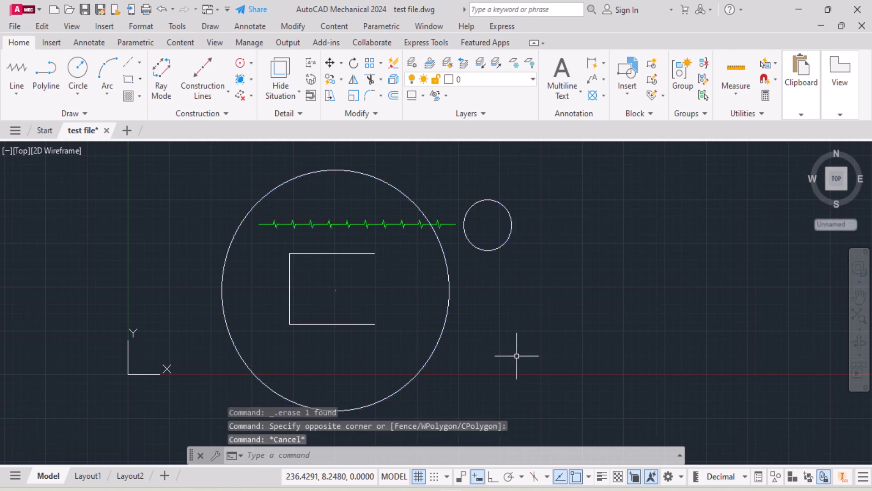
Save a copy of the drawing under the name drawing and check the AutoCAD folder in File Explorer
click(14, 28)
click(50, 188)
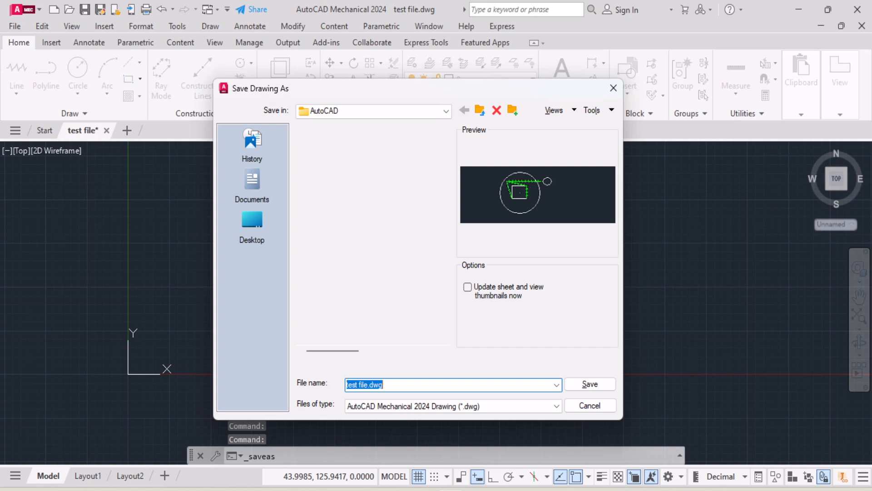
text(drawing)
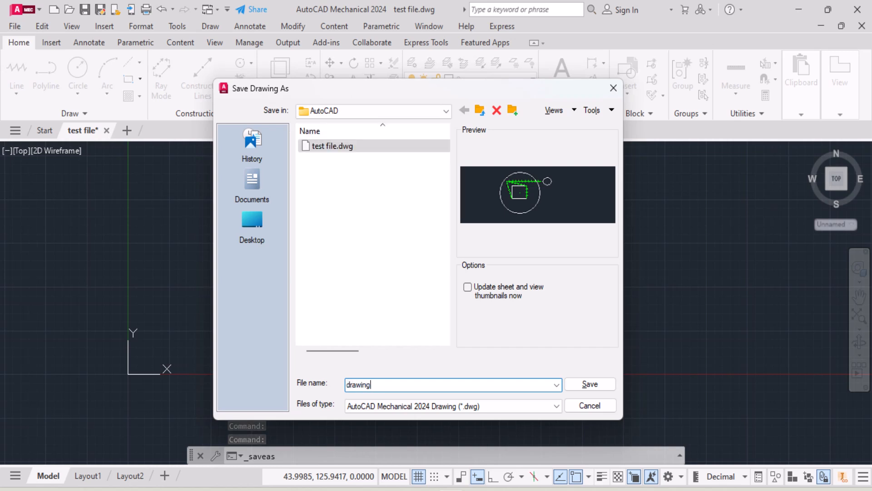
key(Return)
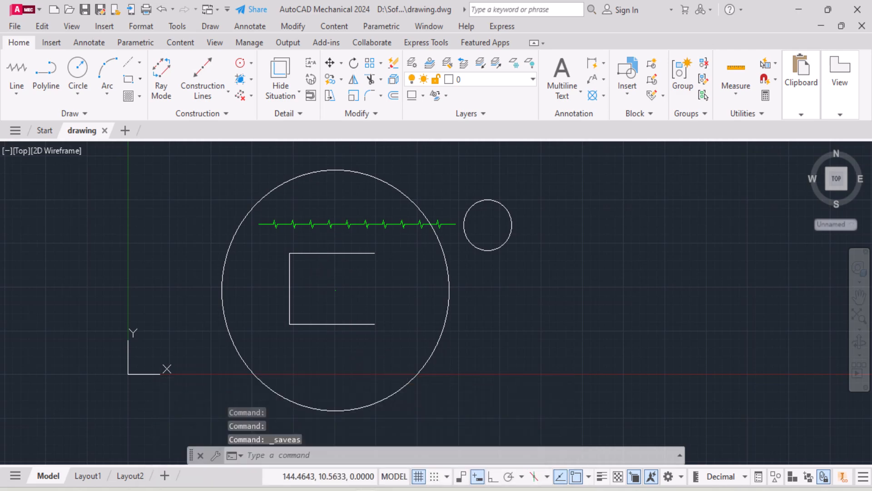
click(272, 455)
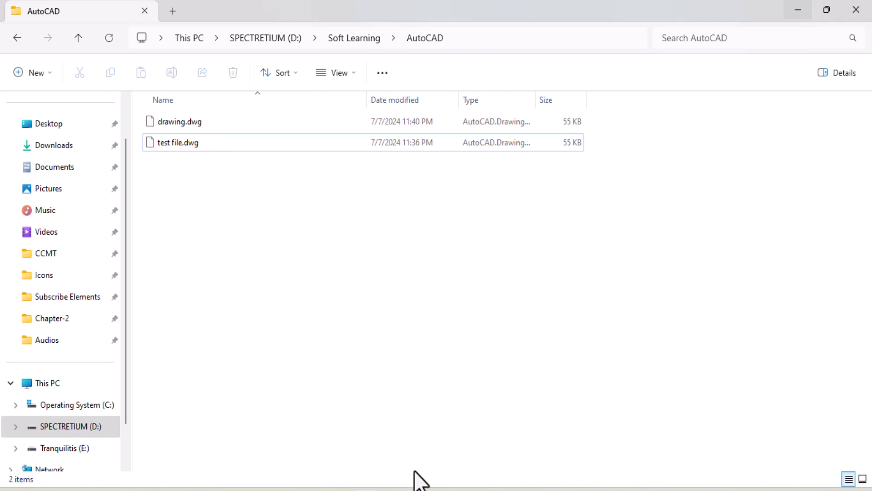
click(420, 432)
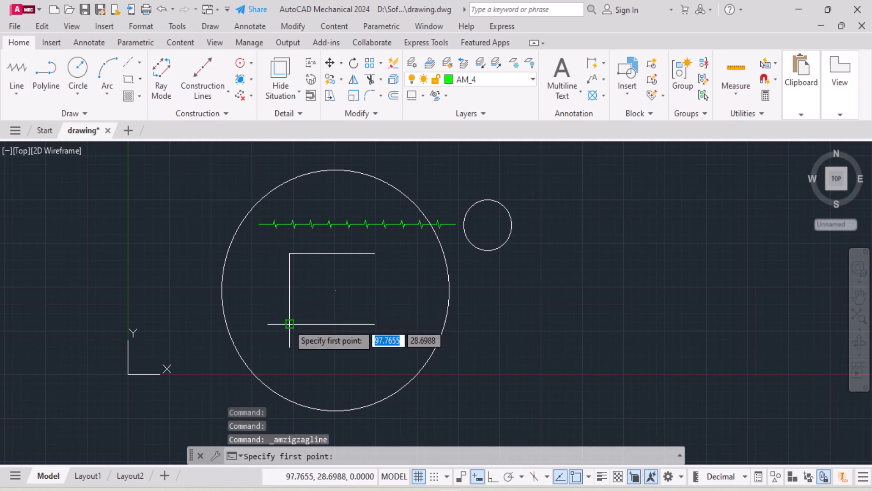
Draw zigzag lines along the inner rectangle's open right side and from its lower-right corner to the small circle's center
click(375, 323)
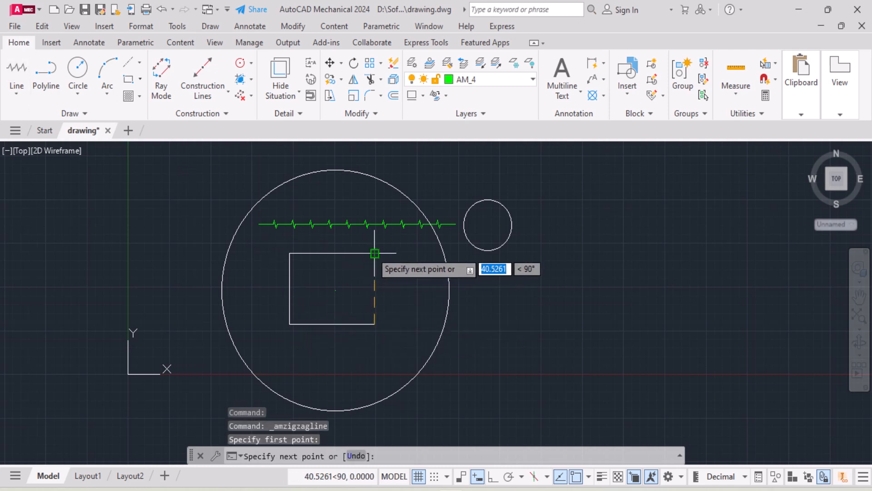
click(375, 253)
key(Escape)
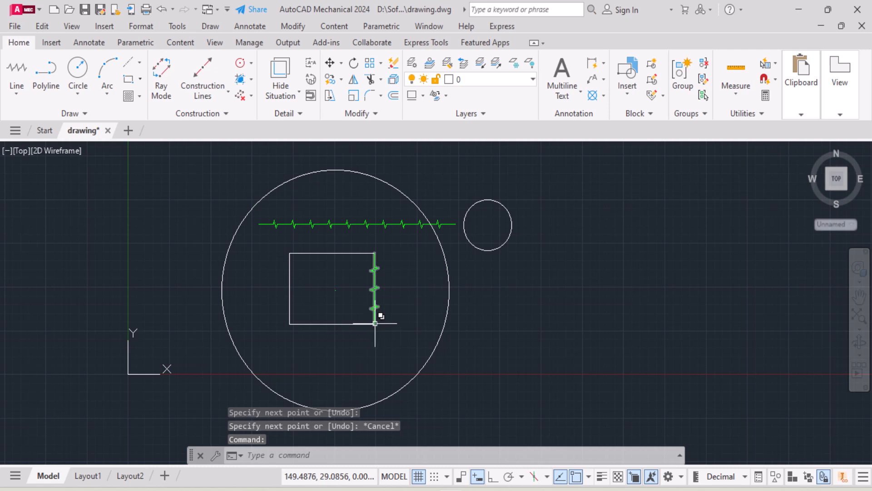
key(Return)
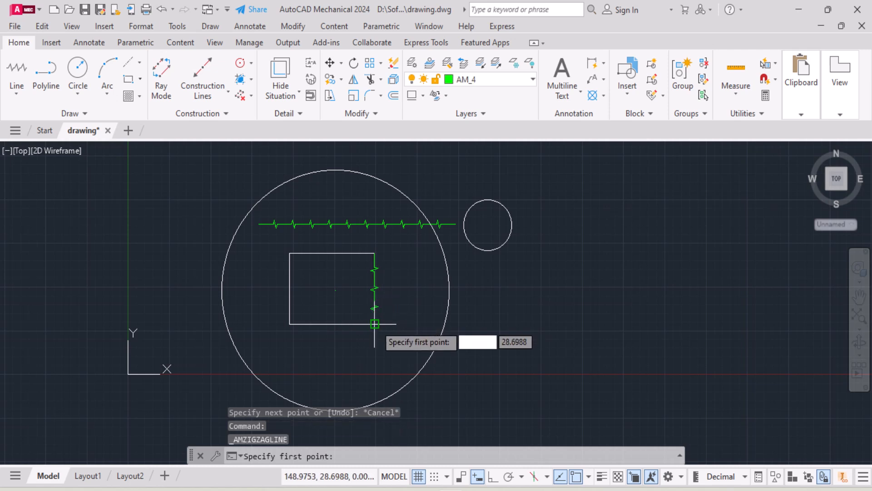
click(375, 324)
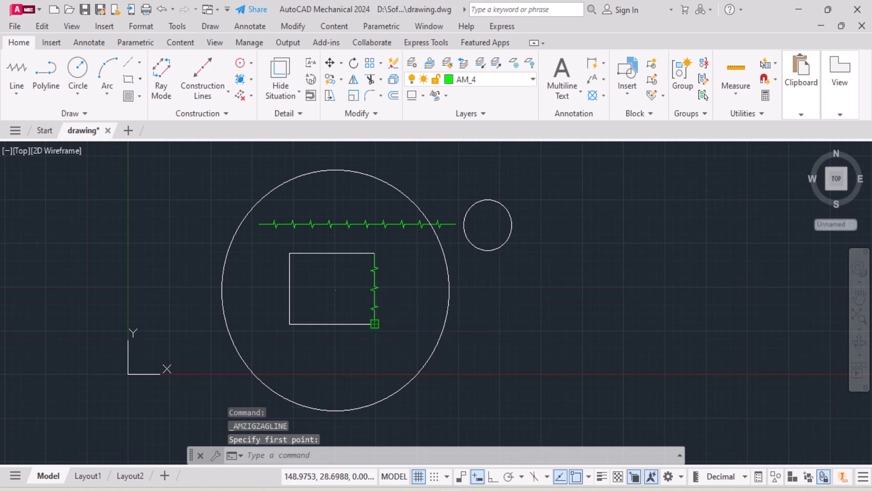
click(488, 225)
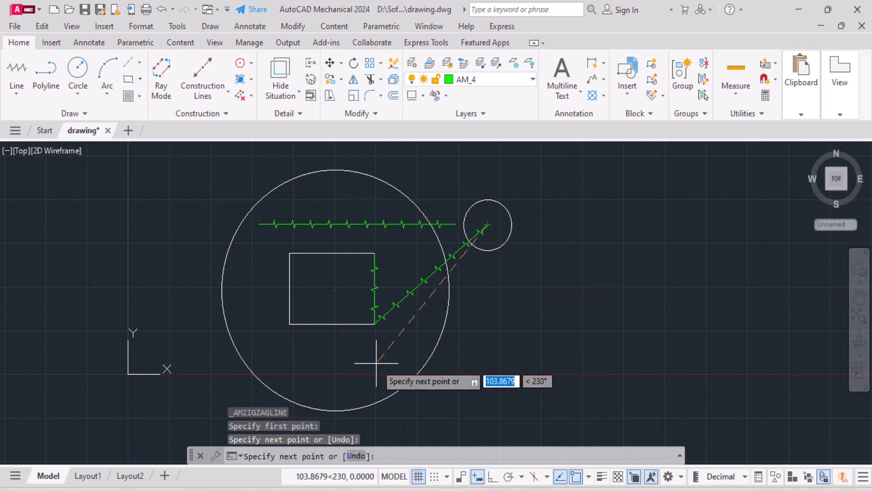
key(Escape)
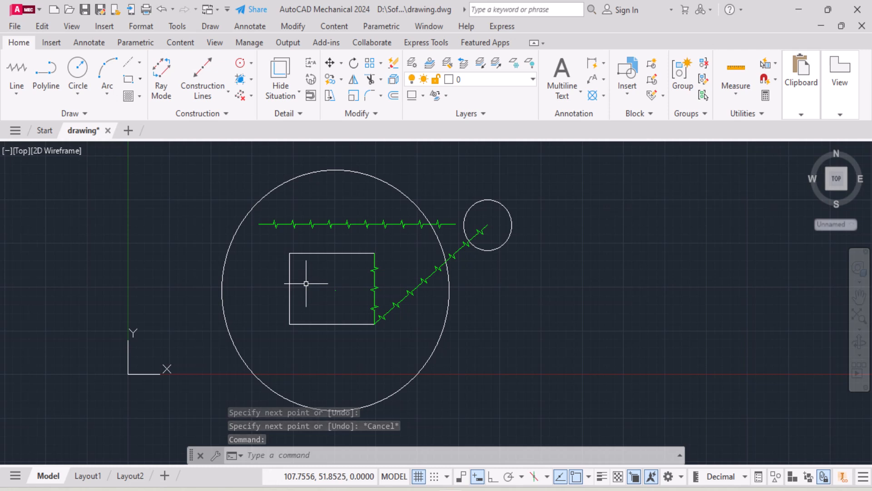
Draw a zigzag line from the inner rectangle's lower-left corner to the left end of the horizontal zigzag line
key(Return)
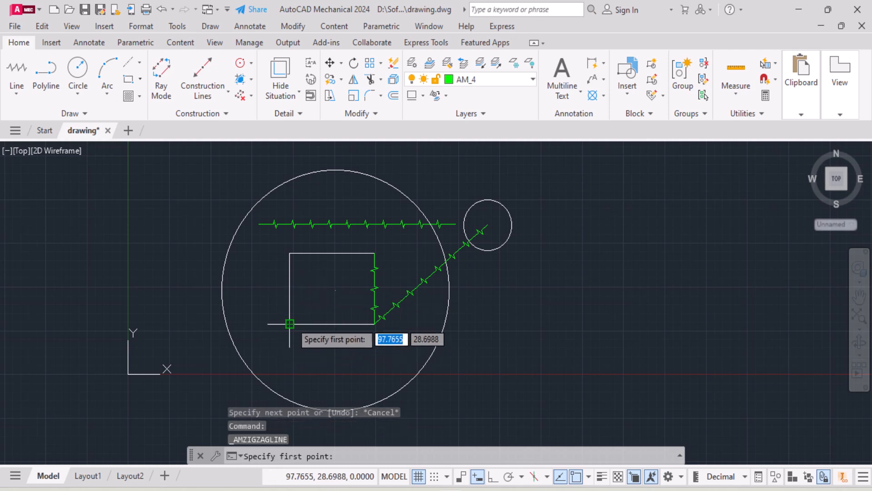
click(289, 324)
click(260, 224)
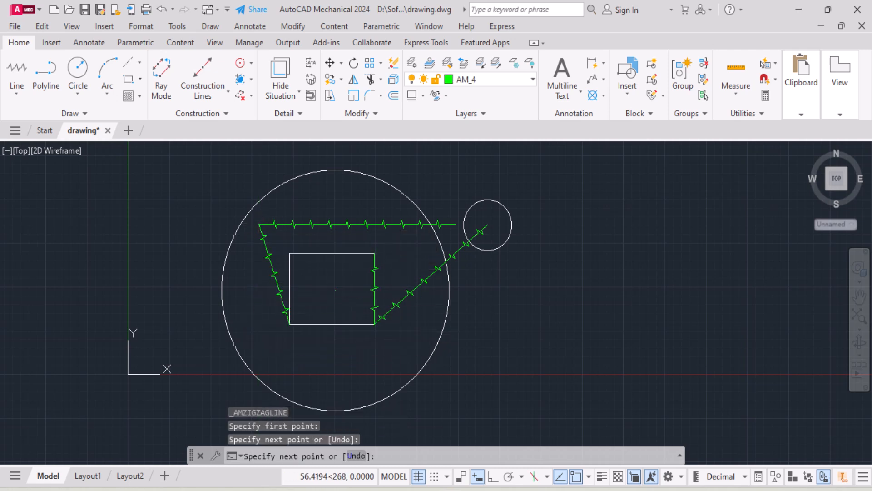
key(Escape)
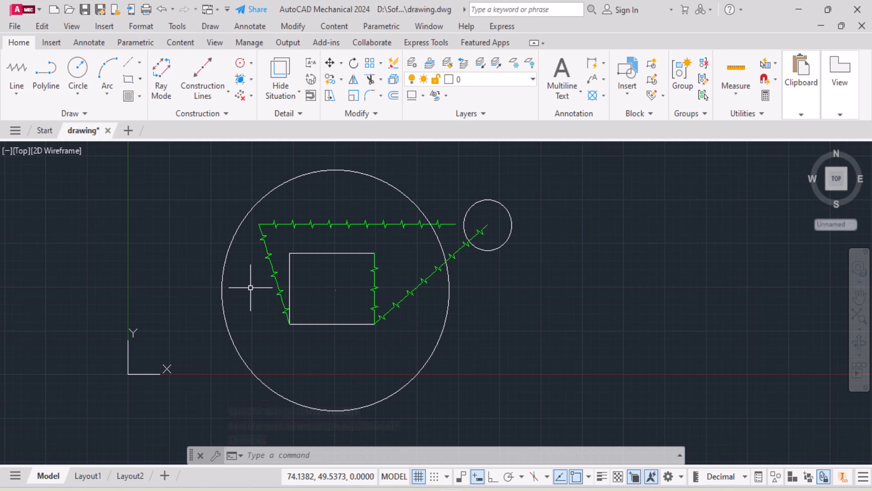
Save the drawing and switch to File Explorer to check the files in the AutoCAD folder
key(ctrl+s)
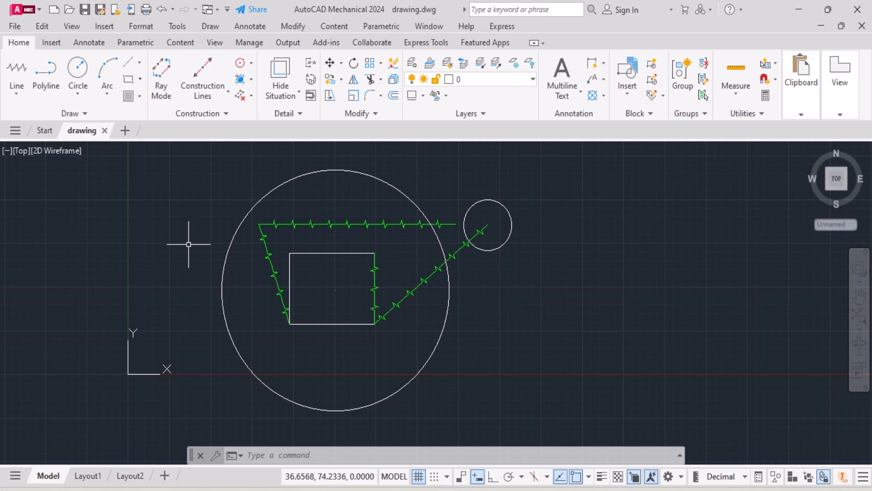
mouse_move(311, 482)
click(252, 442)
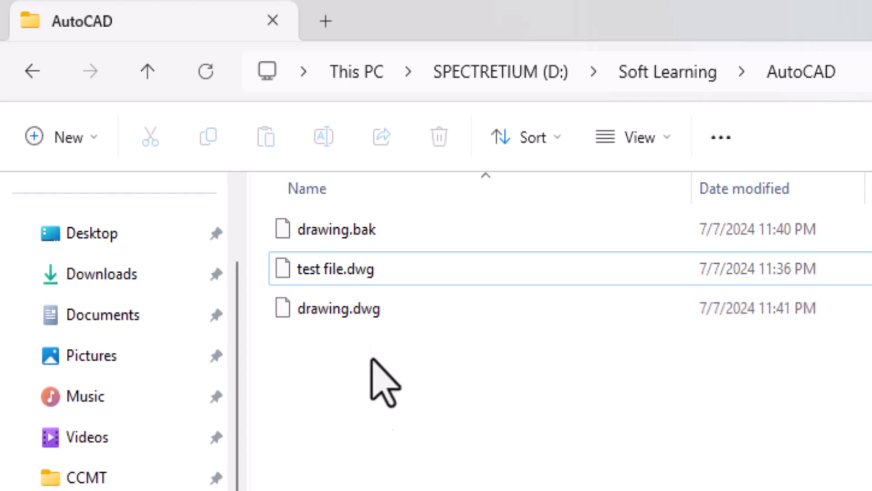
mouse_move(405, 237)
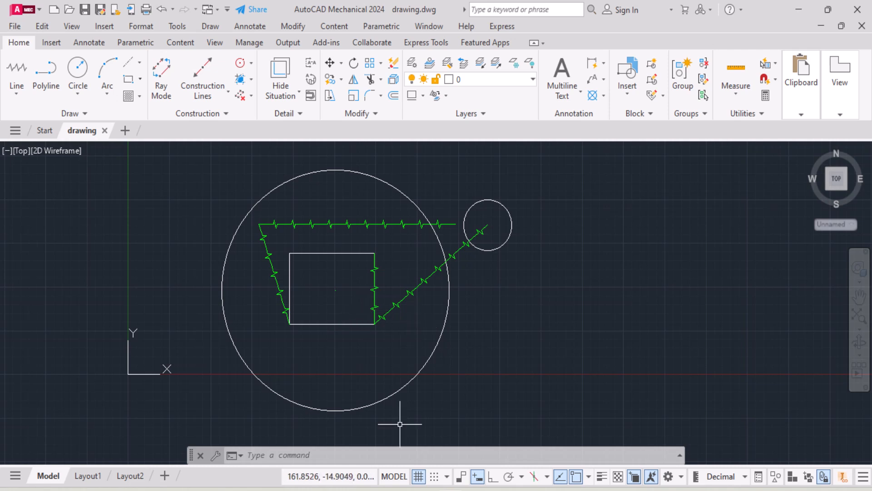
Return to File Explorer and inspect the file details of drawing.bak
click(366, 490)
click(300, 476)
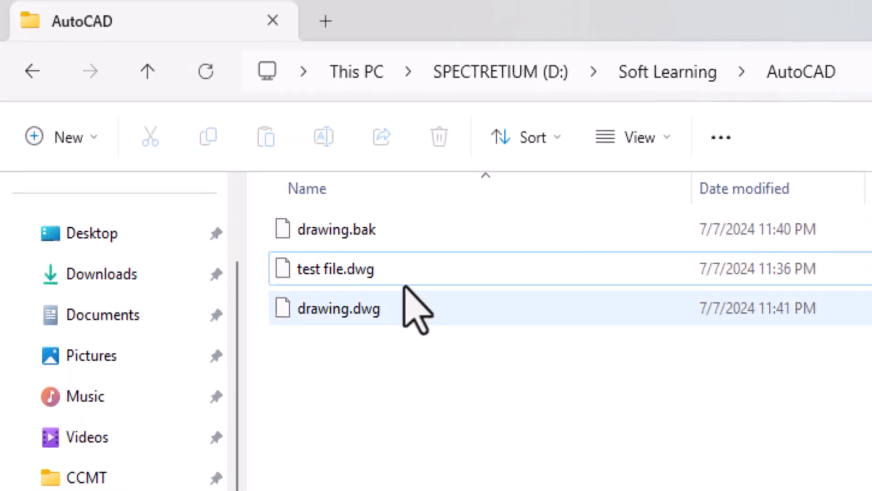
mouse_move(402, 239)
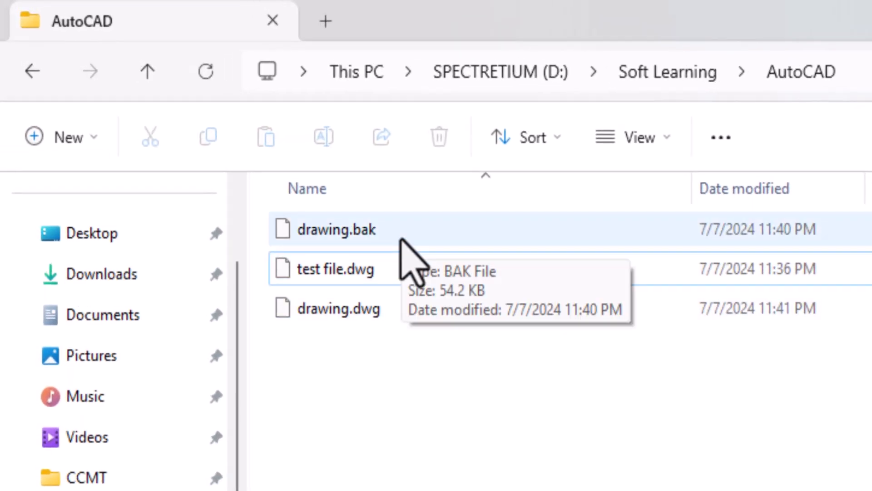